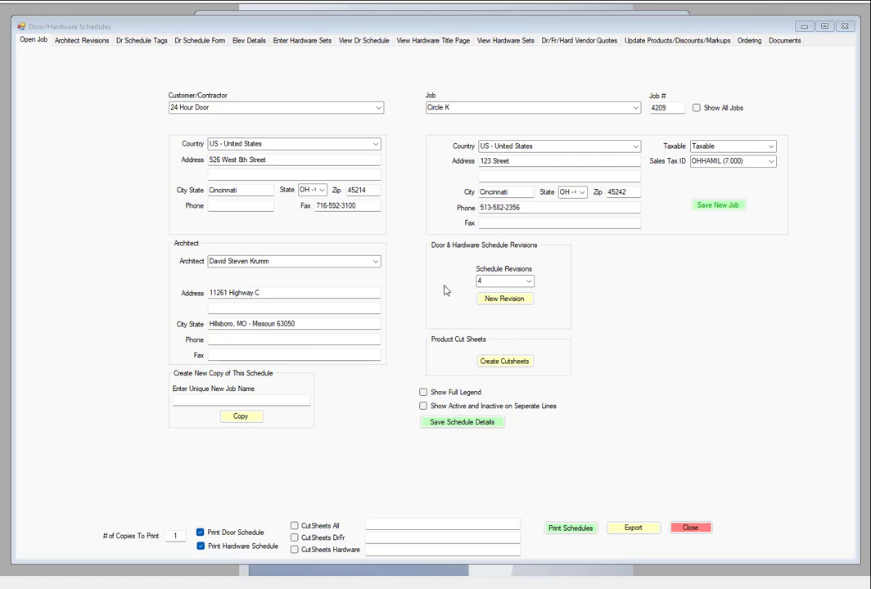
# - Keep schedule revision 4 for the Circle K job and try to include all cut sheets in the print selection
pyautogui.click(530, 283)
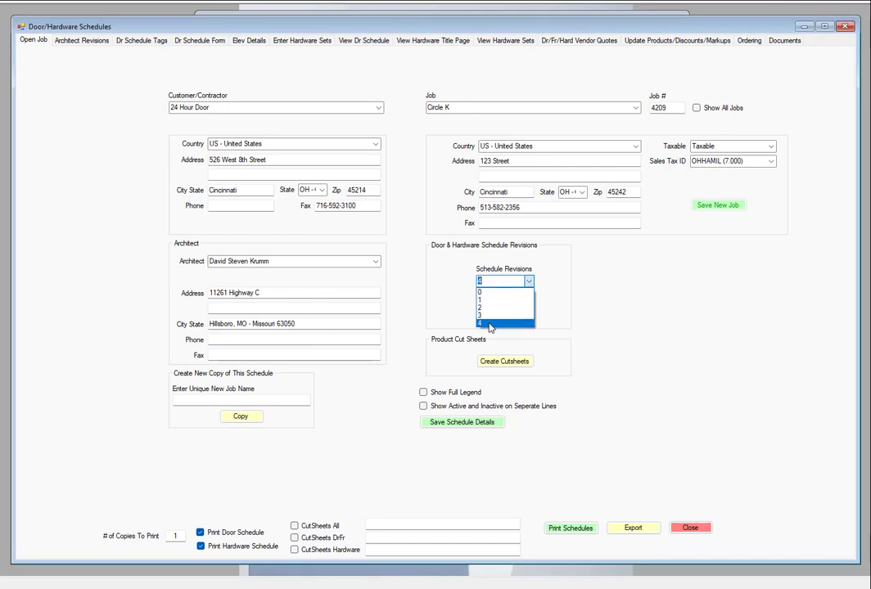
pyautogui.click(431, 268)
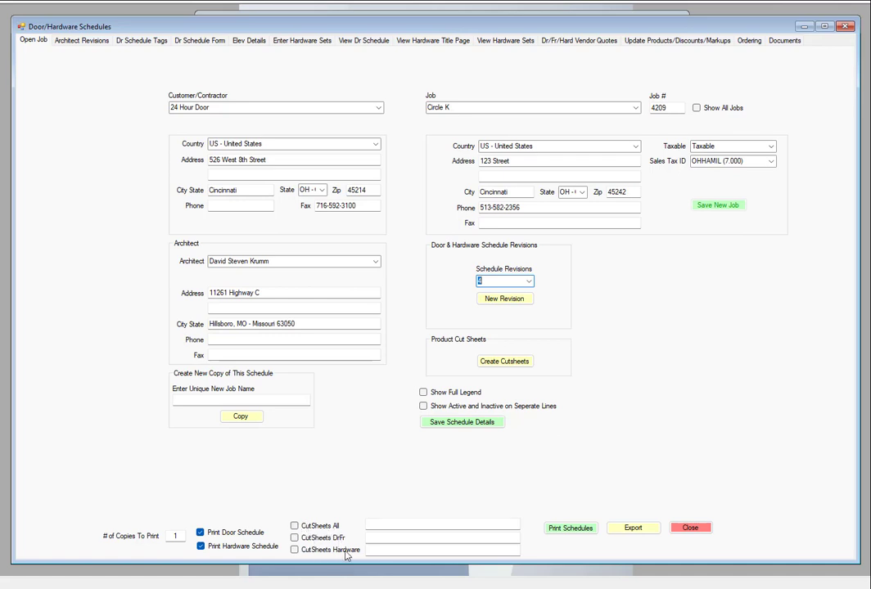
pyautogui.click(295, 527)
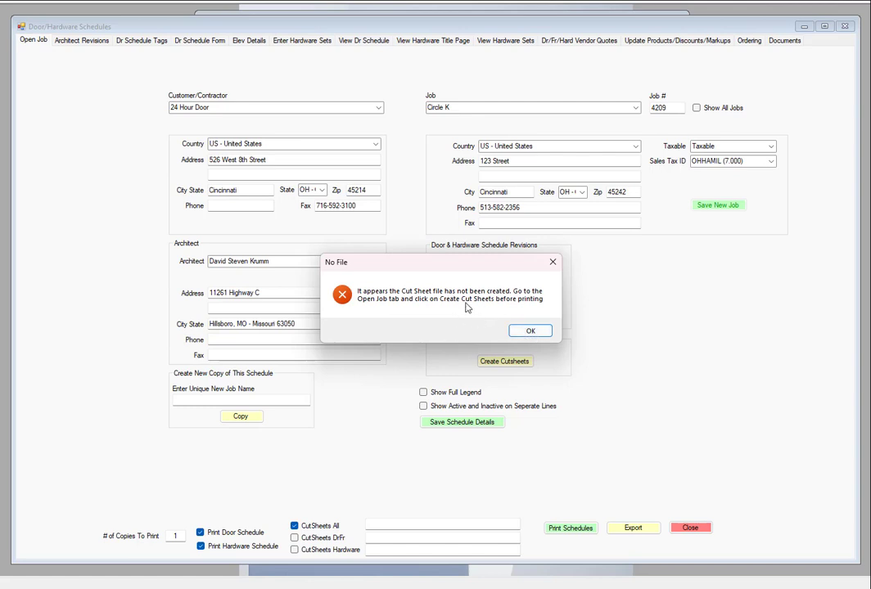
pyautogui.click(529, 332)
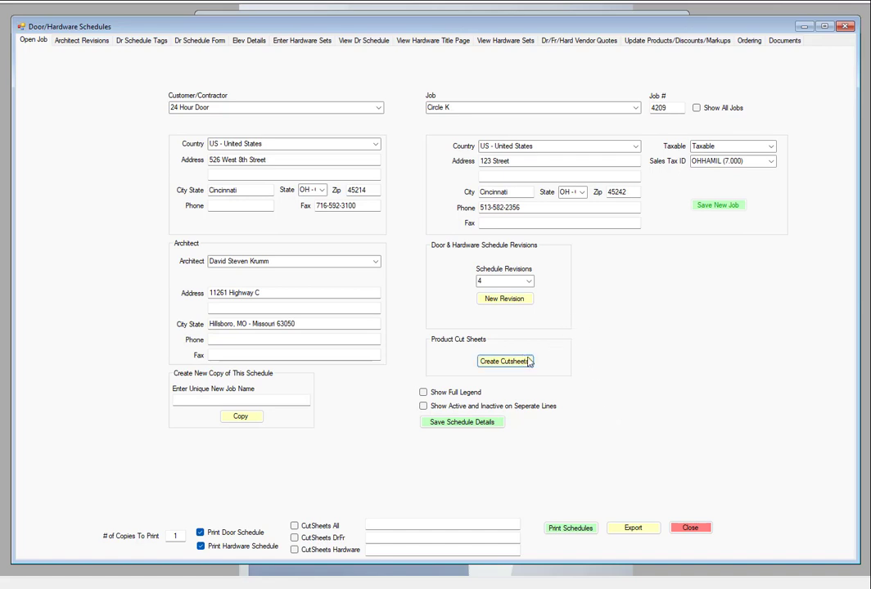
# - Start creating cut sheets for the Circle K job and list the cut sheets for all its products
pyautogui.click(501, 361)
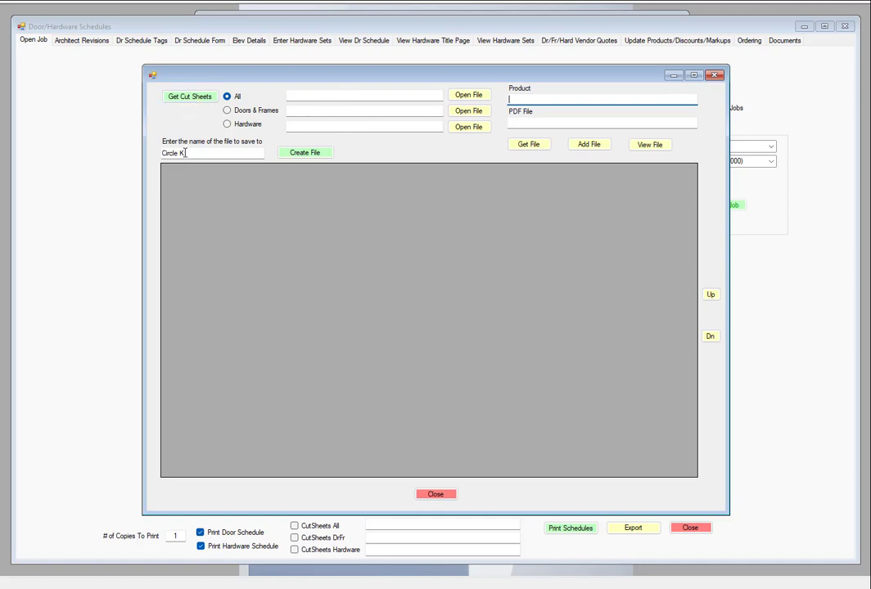
pyautogui.click(187, 97)
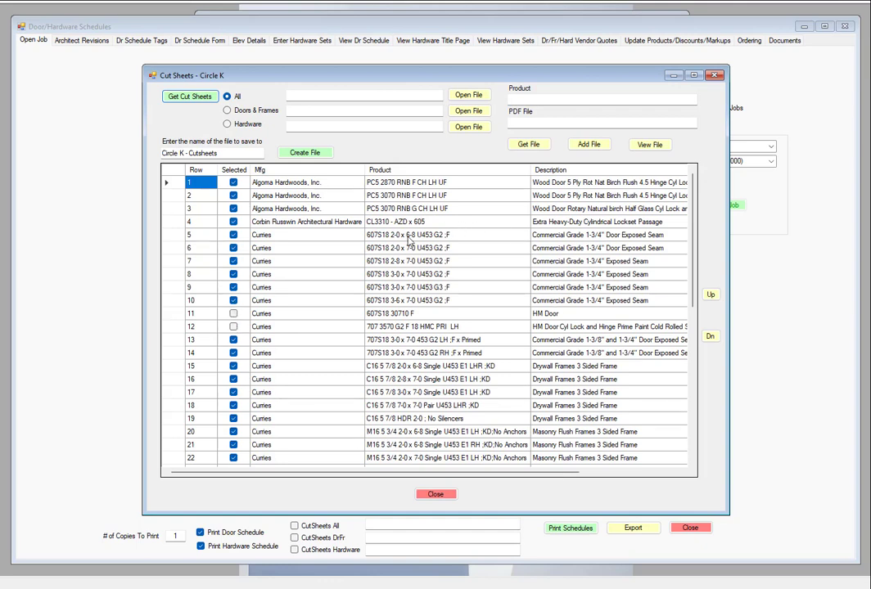
pyautogui.scroll(-8, 380, 256)
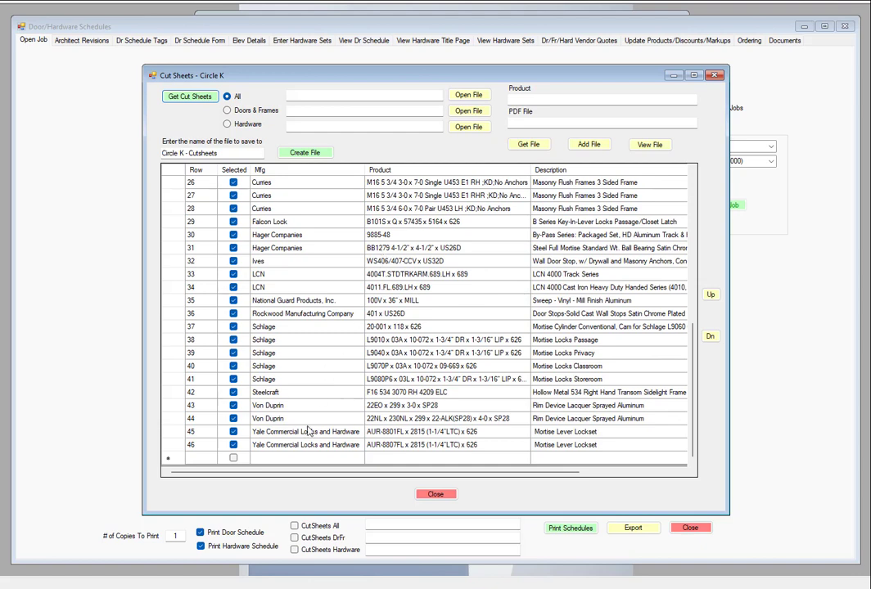
# - Review the cut sheet list filtered to hardware only and to doors and frames only
pyautogui.click(227, 125)
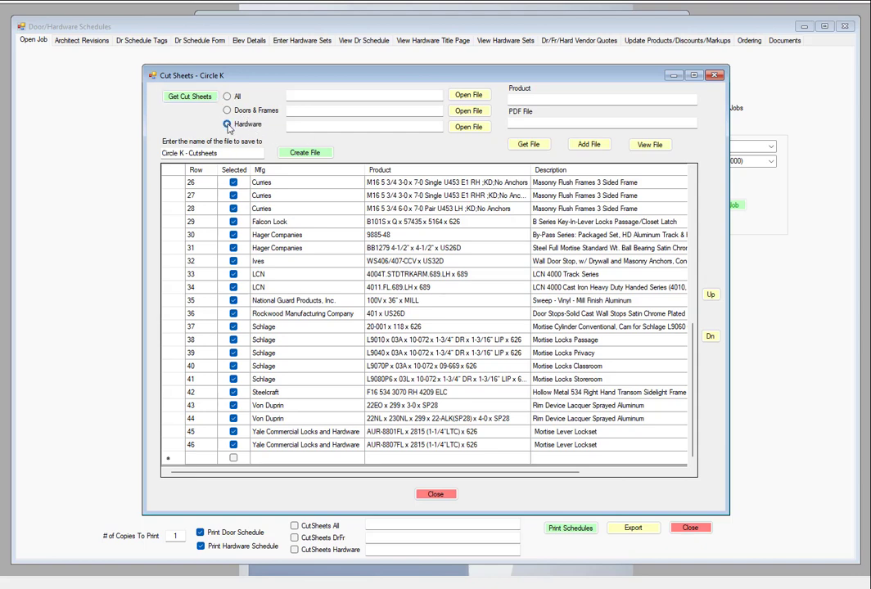
pyautogui.click(189, 98)
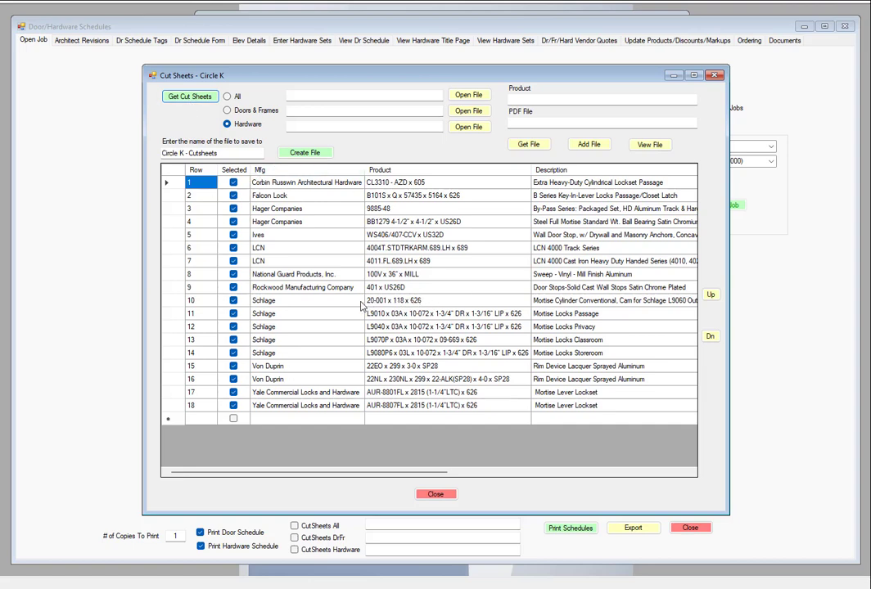
pyautogui.click(227, 110)
pyautogui.click(178, 98)
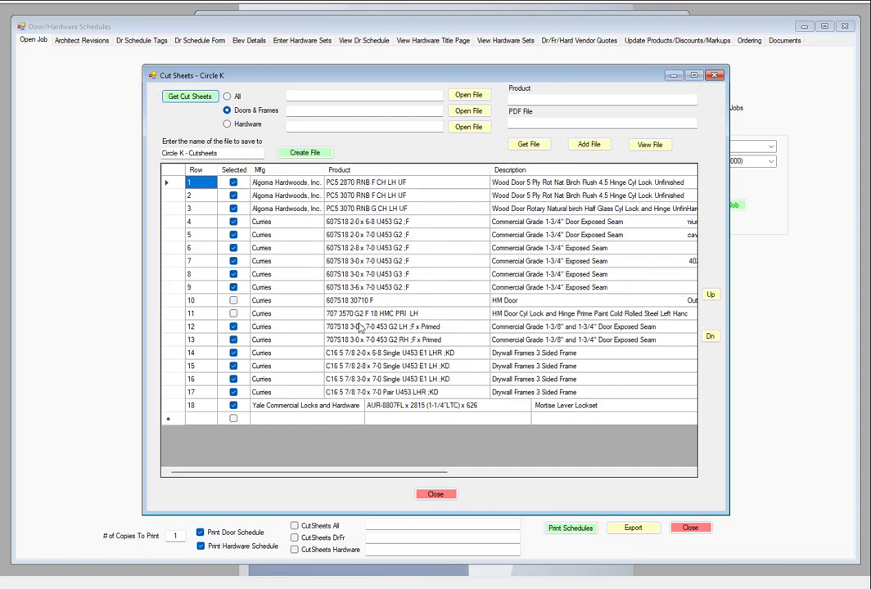
pyautogui.scroll(-3, 393, 288)
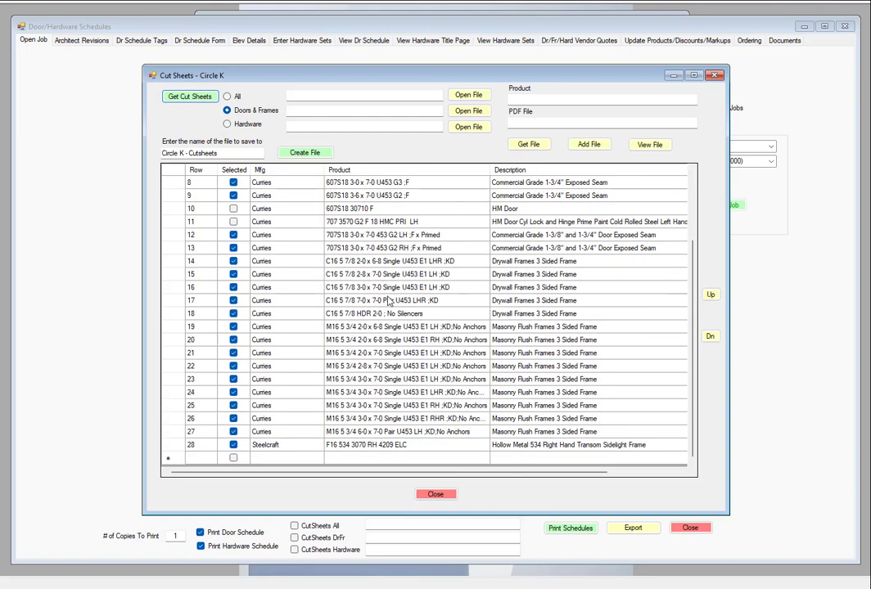
pyautogui.scroll(3, 385, 296)
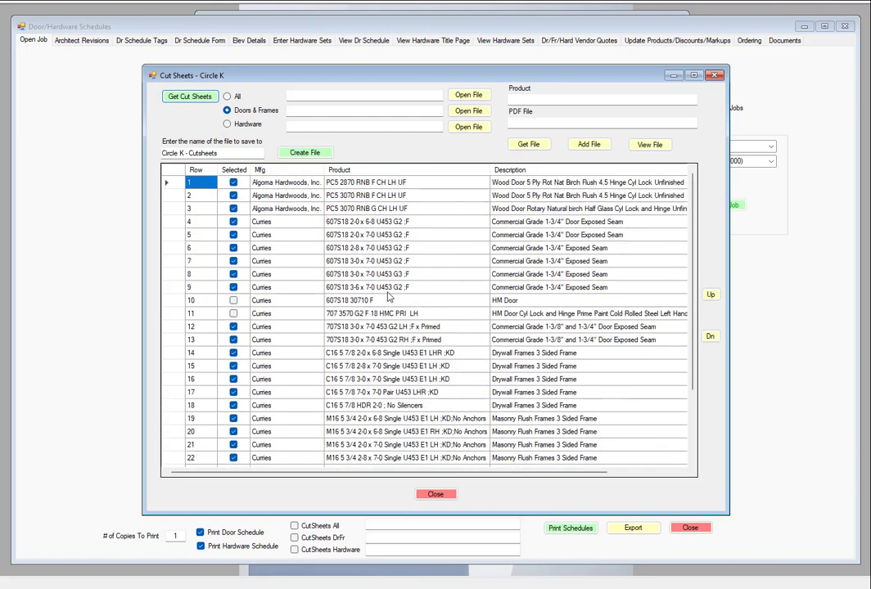
# - Reload the cut sheets for all products and check the PDF status of each row
pyautogui.click(228, 97)
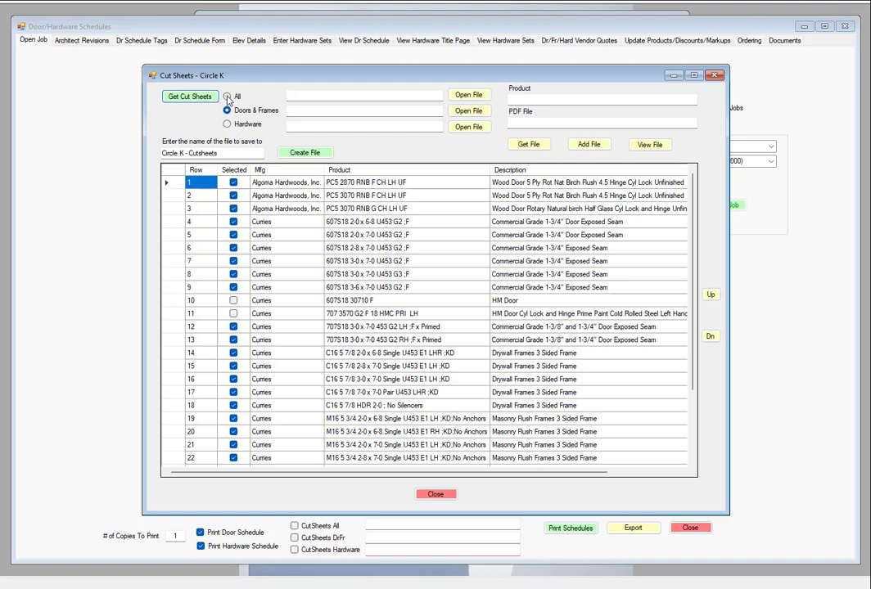
pyautogui.click(175, 99)
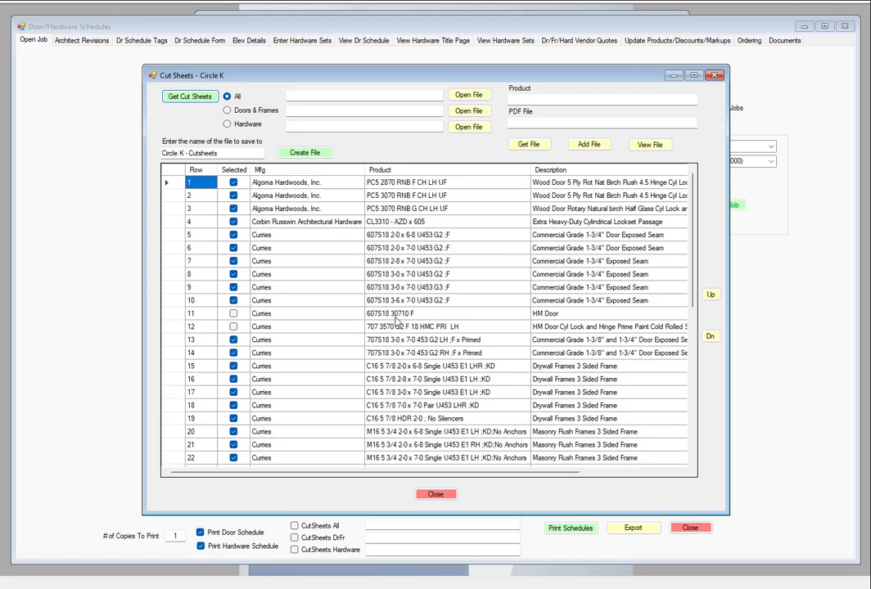
pyautogui.click(232, 326)
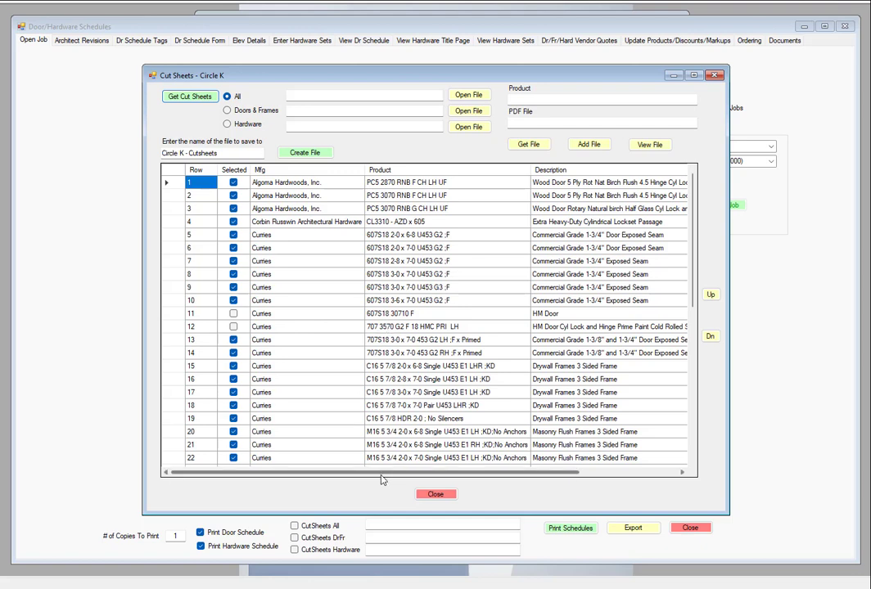
pyautogui.moveTo(383, 472); pyautogui.dragTo(530, 484)
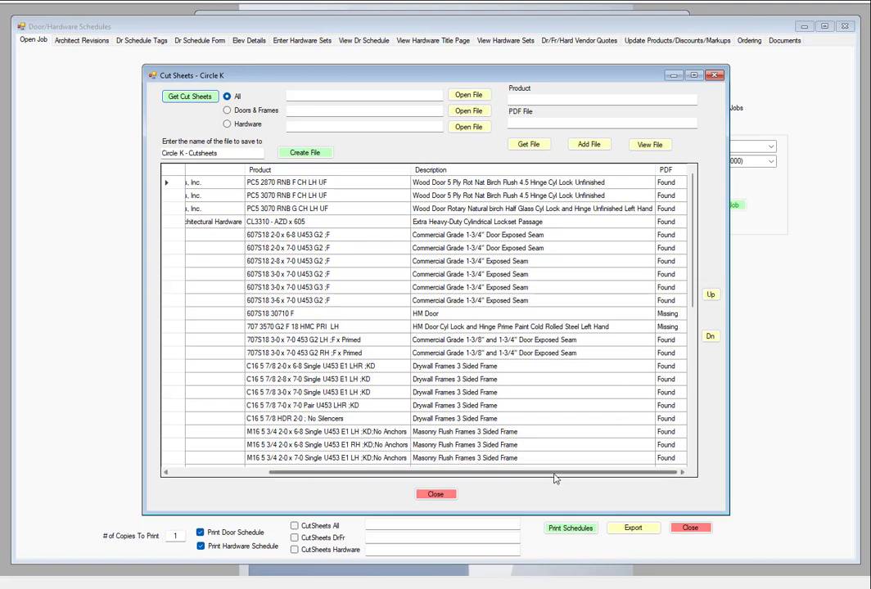
pyautogui.moveTo(554, 476); pyautogui.dragTo(394, 485)
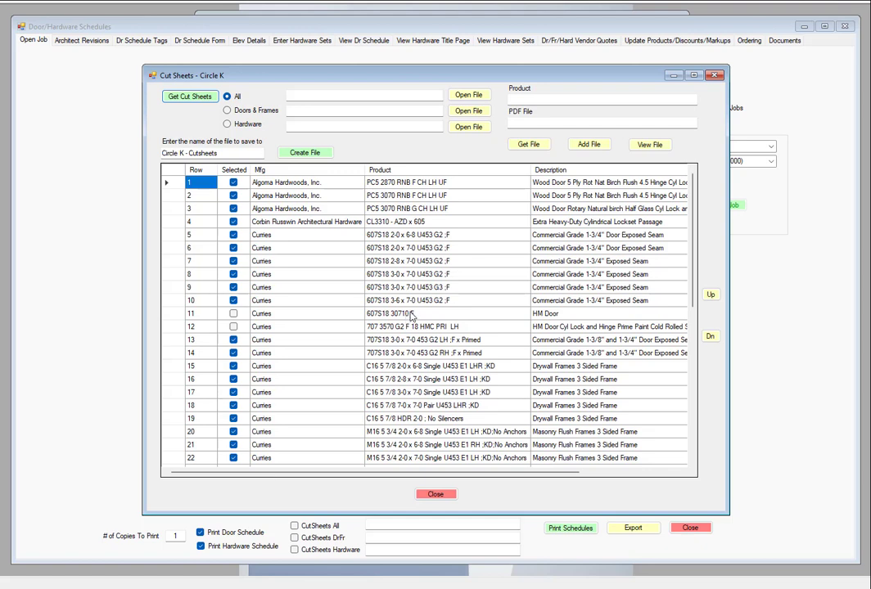
# - Copy the PDF file references of Curries product 607S18 3-6 x 7-0 U453 G2 ;F to product 607S18 30710 F
pyautogui.write('F')
pyautogui.click(388, 304)
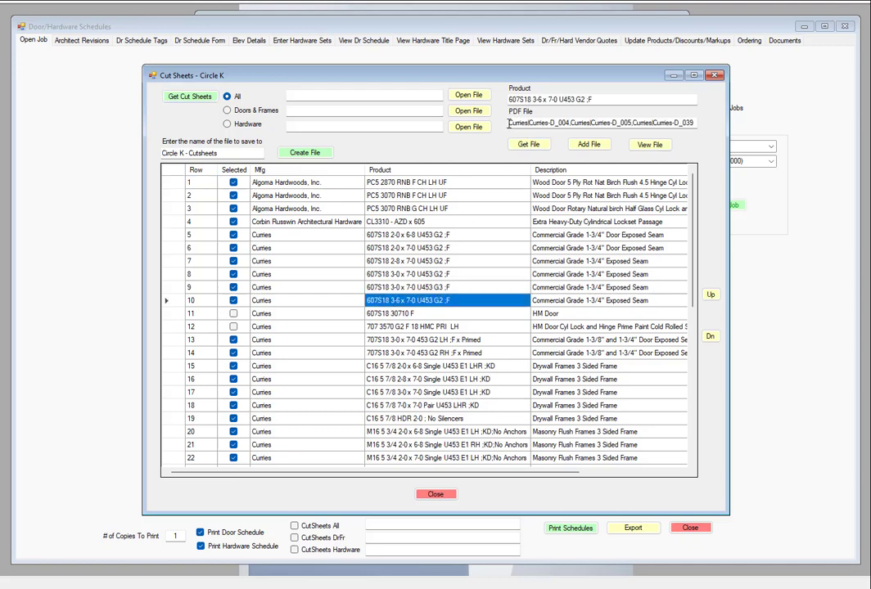
pyautogui.moveTo(508, 123); pyautogui.dragTo(721, 121)
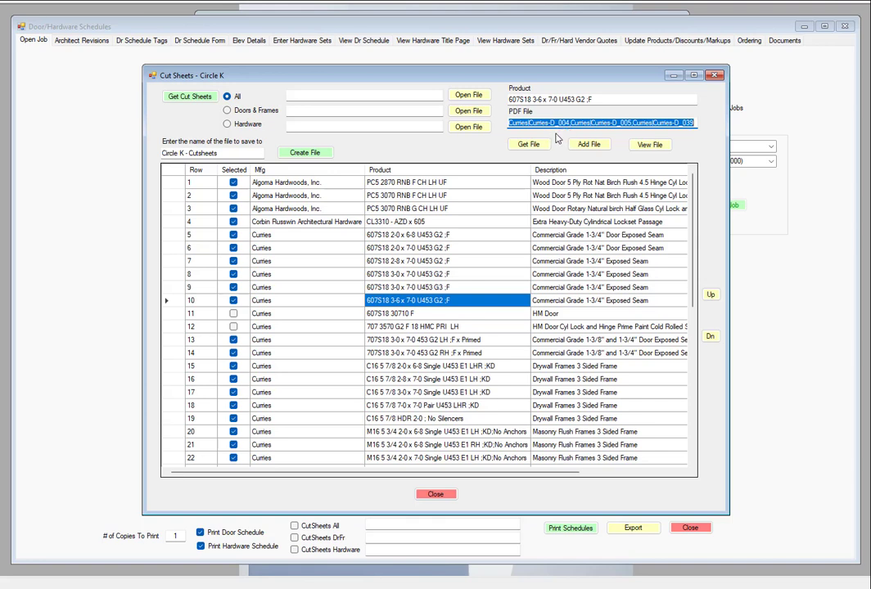
pyautogui.click(298, 319)
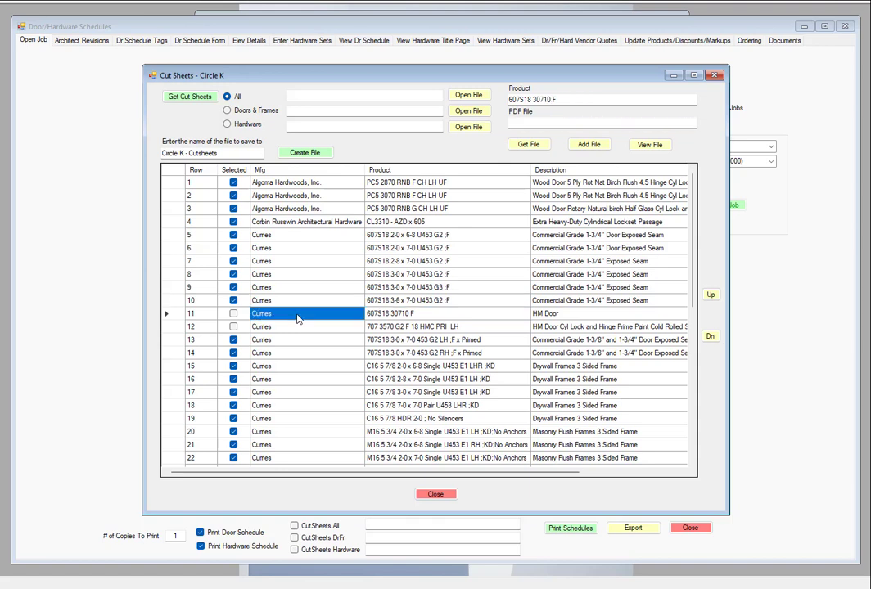
pyautogui.click(526, 124)
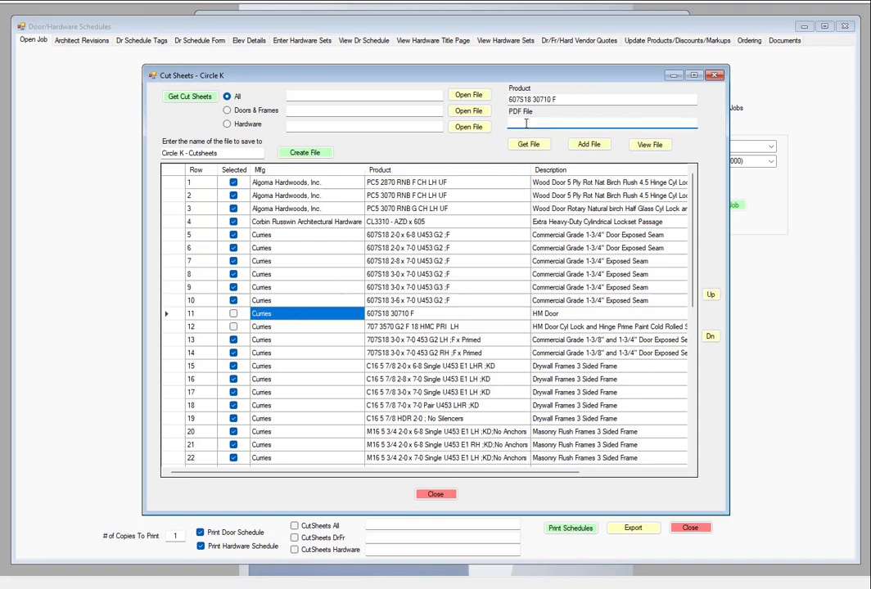
pyautogui.rightClick(526, 123)
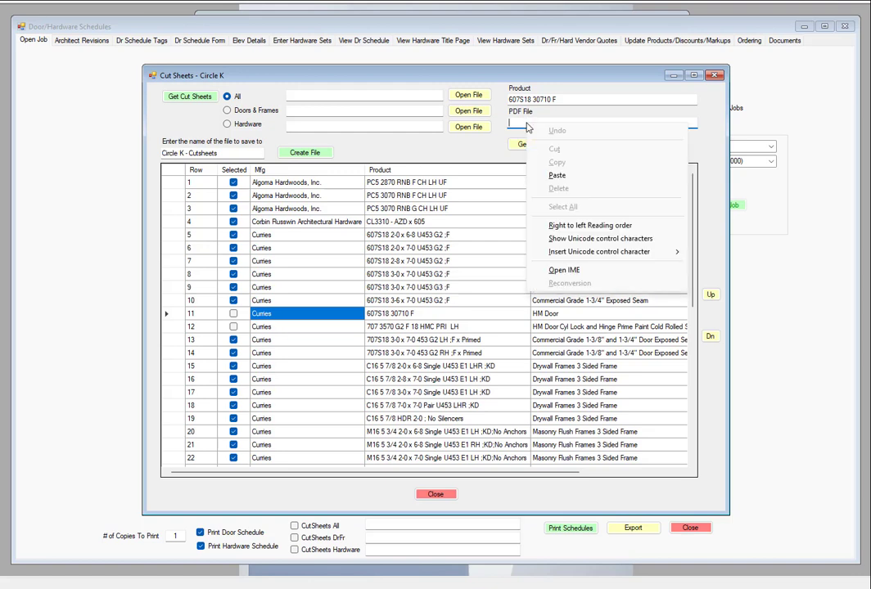
pyautogui.click(557, 176)
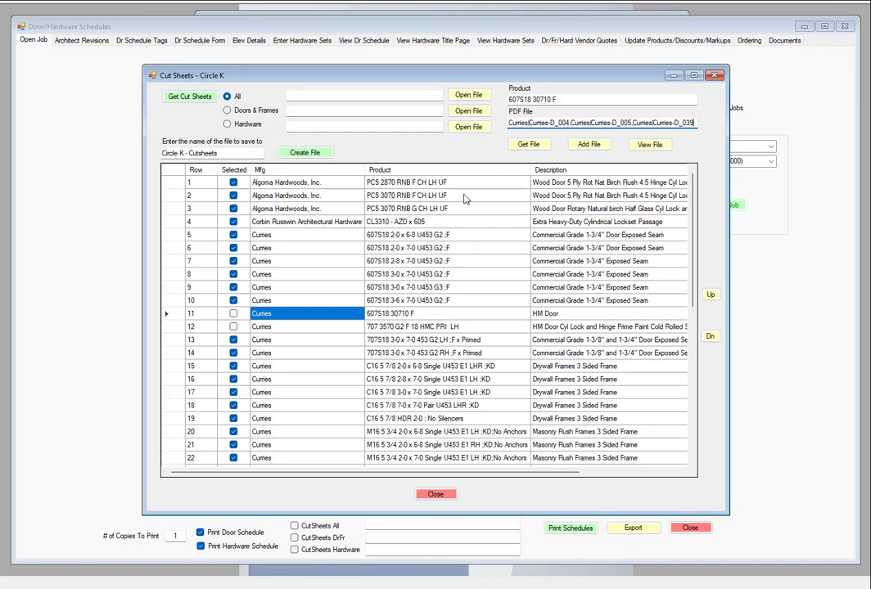
pyautogui.click(383, 302)
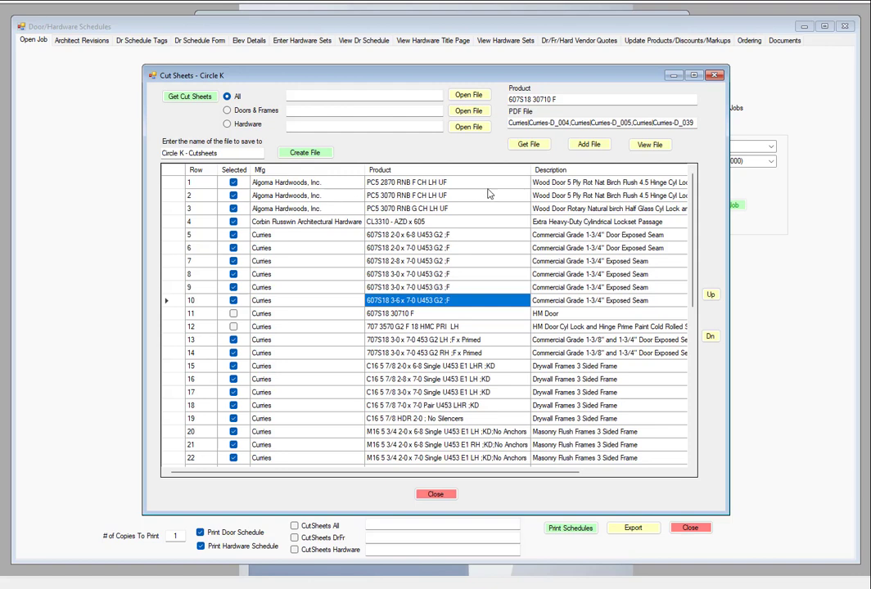
# - Copy the PDF file reference AlgomaPC5 from Algoma product PC5 3070 RNB F CH LH UF to PC5 3070 RNB G CH LH UF
pyautogui.click(385, 198)
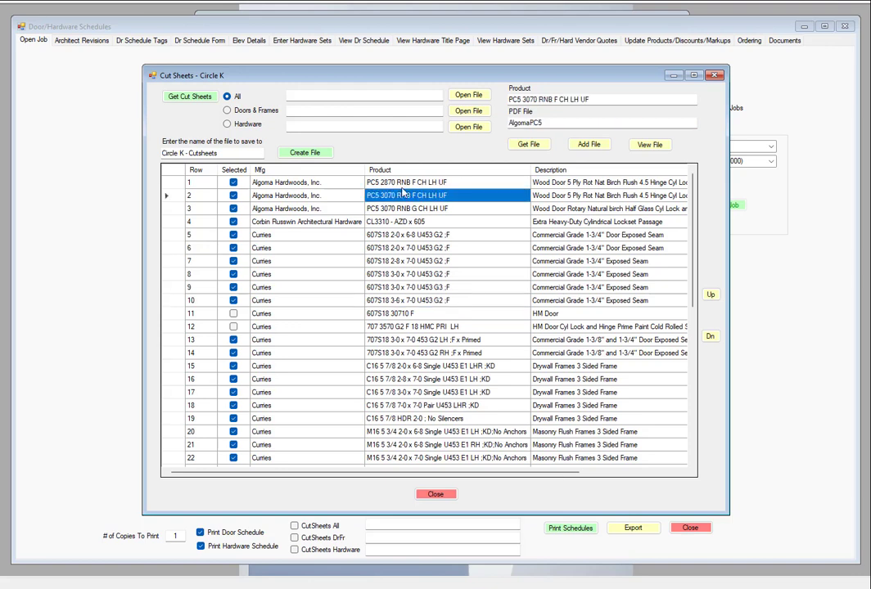
pyautogui.moveTo(554, 124); pyautogui.dragTo(411, 117)
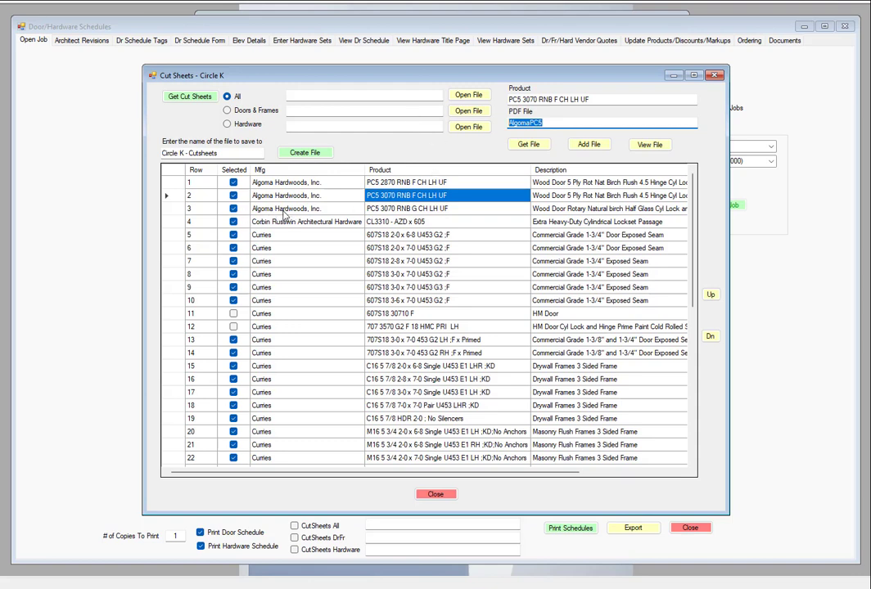
pyautogui.click(289, 209)
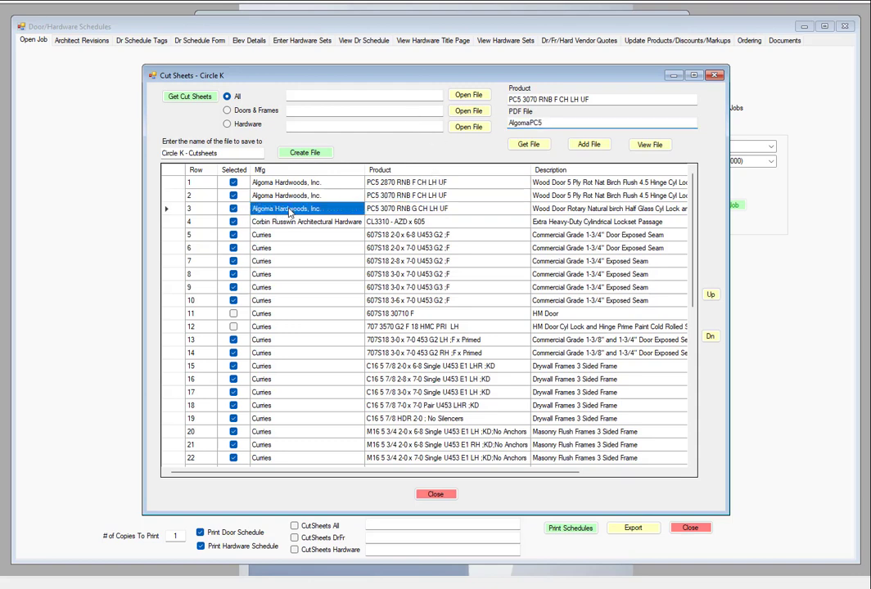
pyautogui.click(546, 122)
pyautogui.moveTo(547, 122); pyautogui.dragTo(412, 114)
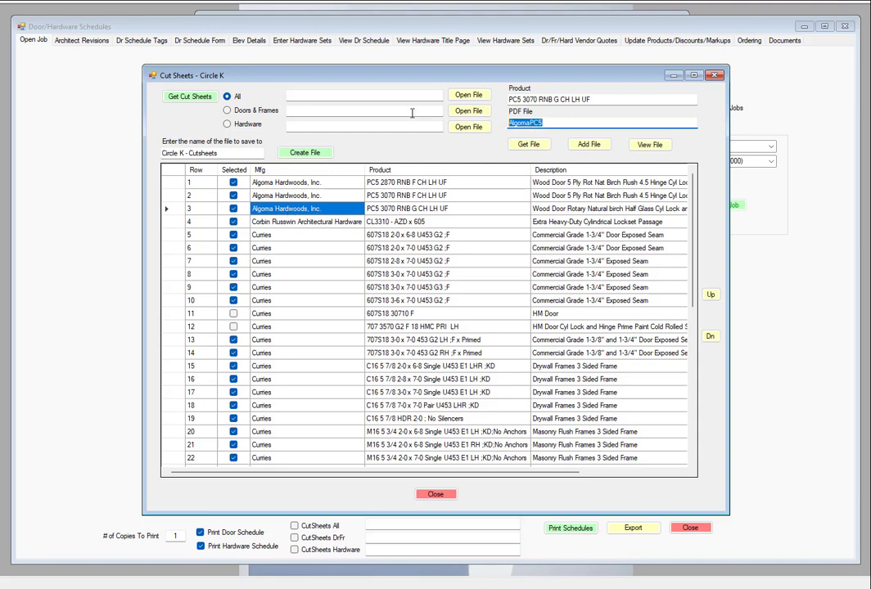
pyautogui.hotkey('ctrl', 'v')
# - Move the schedules window out of the way and open the Add/Edit Products form from the program list
pyautogui.moveTo(730, 25); pyautogui.dragTo(735, 66)
pyautogui.click(660, 22)
pyautogui.click(494, 109)
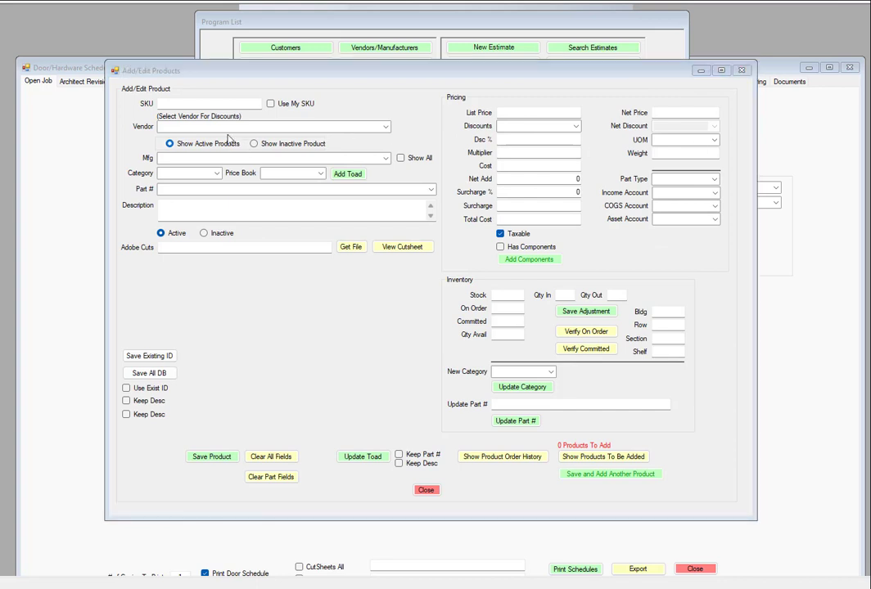
# - Load part F123 26D of vendor Advanced Safety Devices, with the Show All option on for manufacturers
pyautogui.click(385, 128)
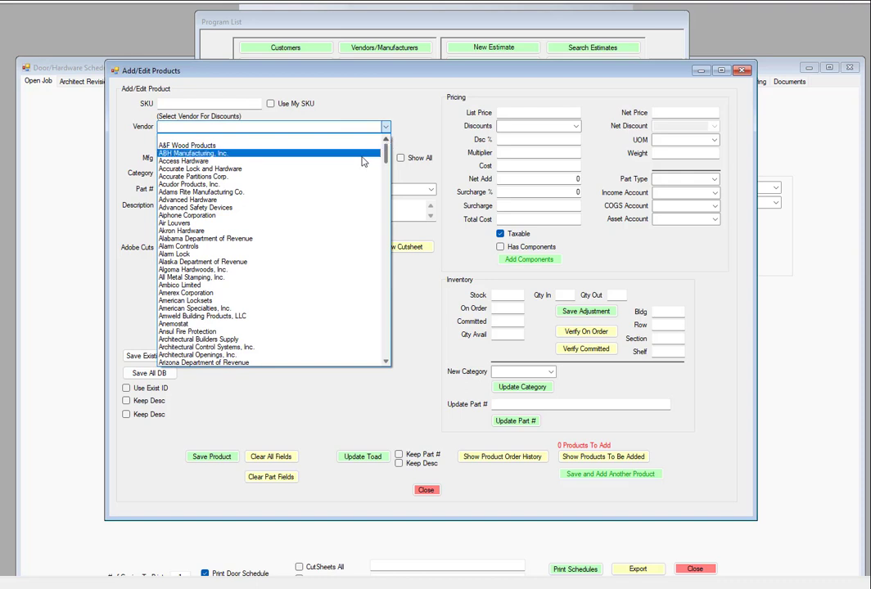
pyautogui.click(198, 208)
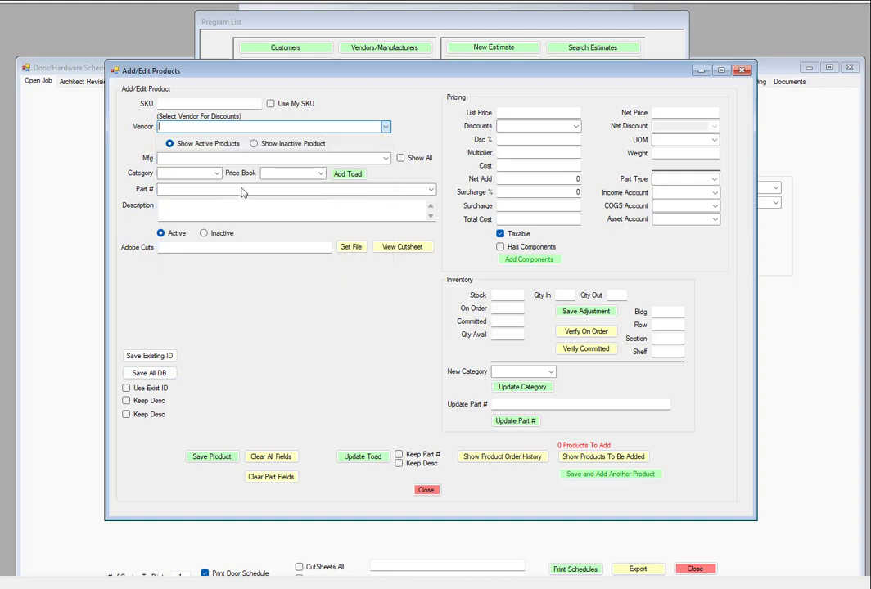
pyautogui.click(400, 158)
pyautogui.click(424, 192)
pyautogui.click(431, 190)
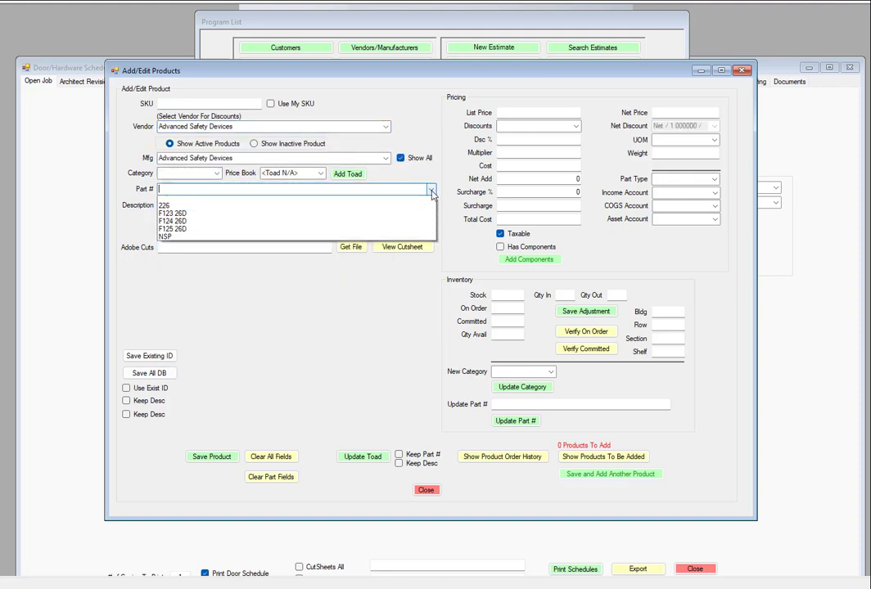
pyautogui.click(174, 216)
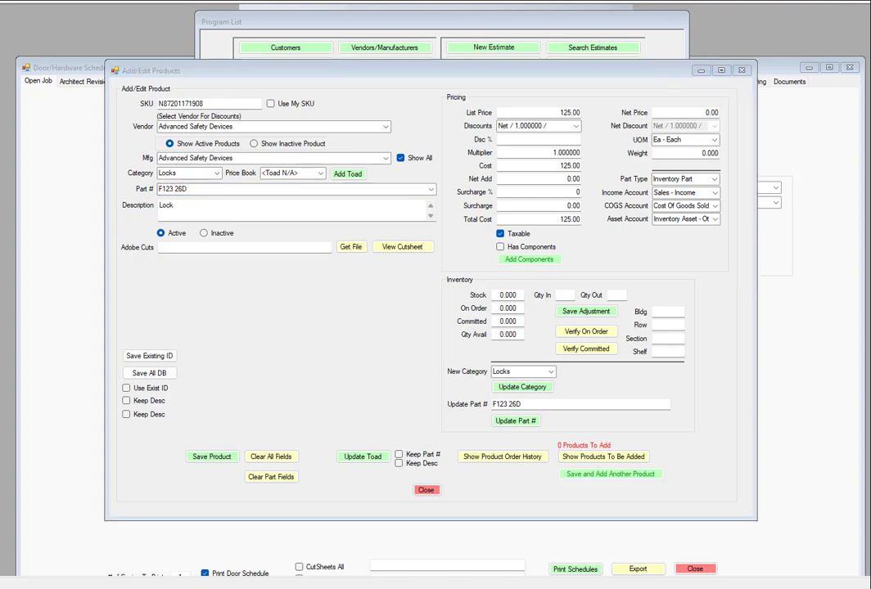
# - Switch to File Explorer and examine the manufacturer folders in E:\Cutsheet
pyautogui.moveTo(869, 63); pyautogui.dragTo(456, 65)
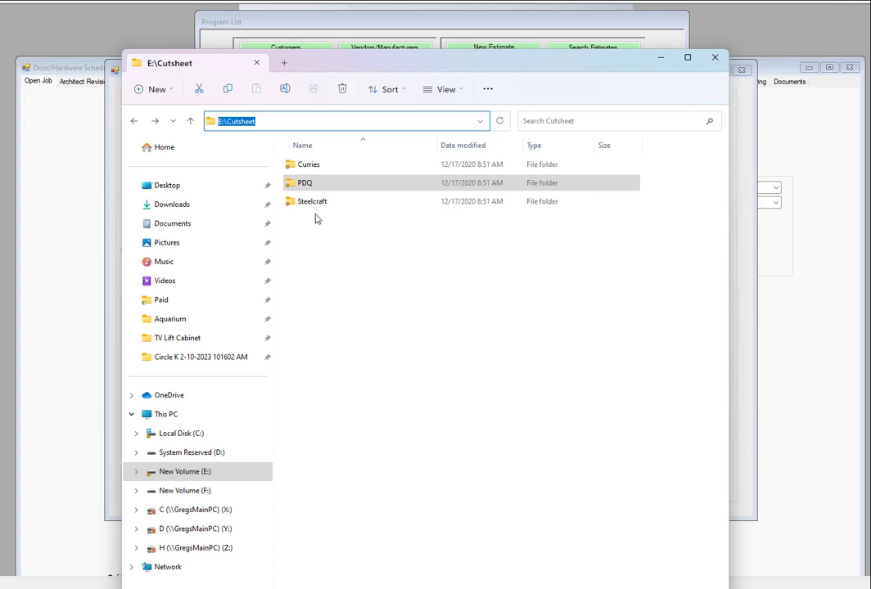
pyautogui.moveTo(307, 207)
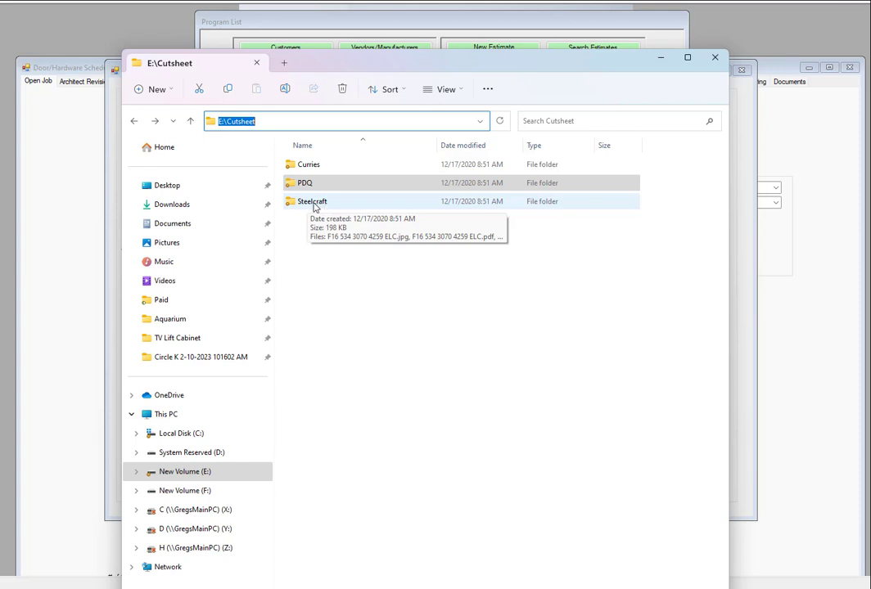
# - Copy the folder path E:\Cutsheet and paste it as the Adobe Cuts value of part F123 26D
pyautogui.click(276, 120)
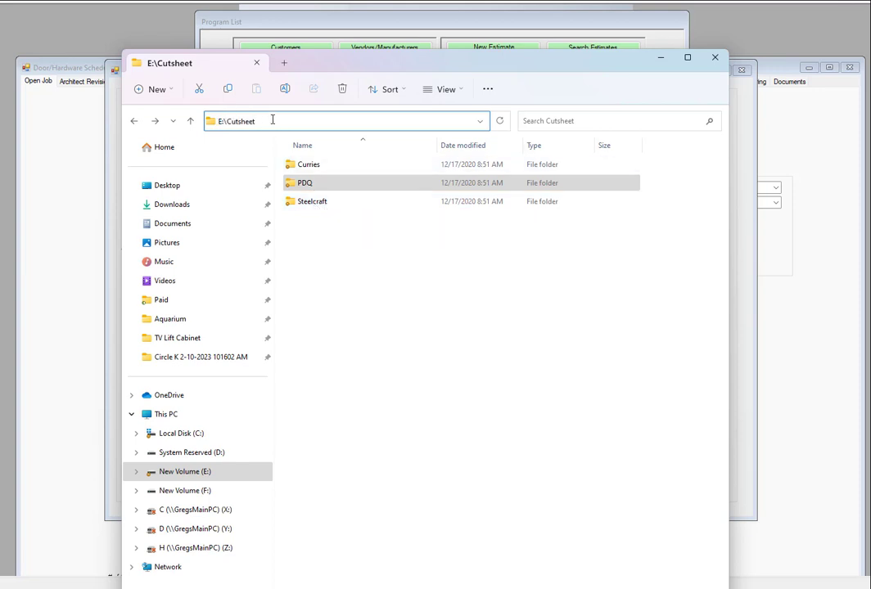
pyautogui.moveTo(272, 120); pyautogui.dragTo(203, 121)
pyautogui.hotkey('ctrl', 'c')
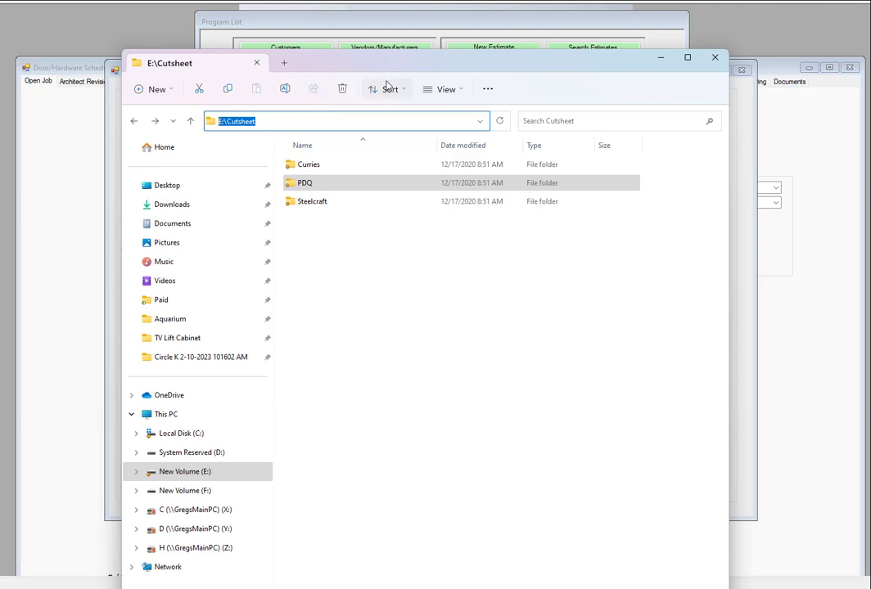
pyautogui.moveTo(367, 64); pyautogui.dragTo(870, 122)
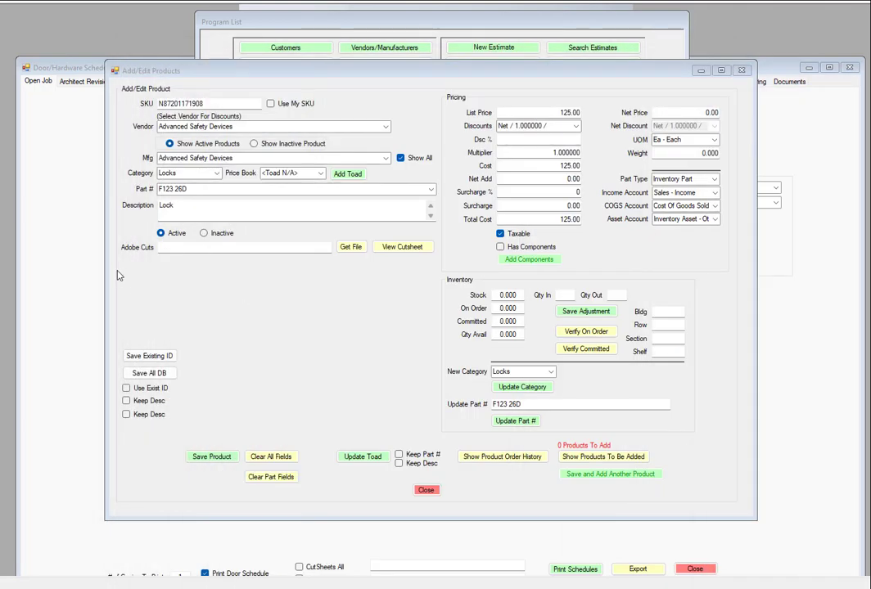
pyautogui.click(186, 246)
pyautogui.hotkey('ctrl', 'v')
# - Open the PDQ folder in E:\Cutsheet and copy the full path of 81440.pdf
pyautogui.moveTo(870, 123); pyautogui.dragTo(498, 85)
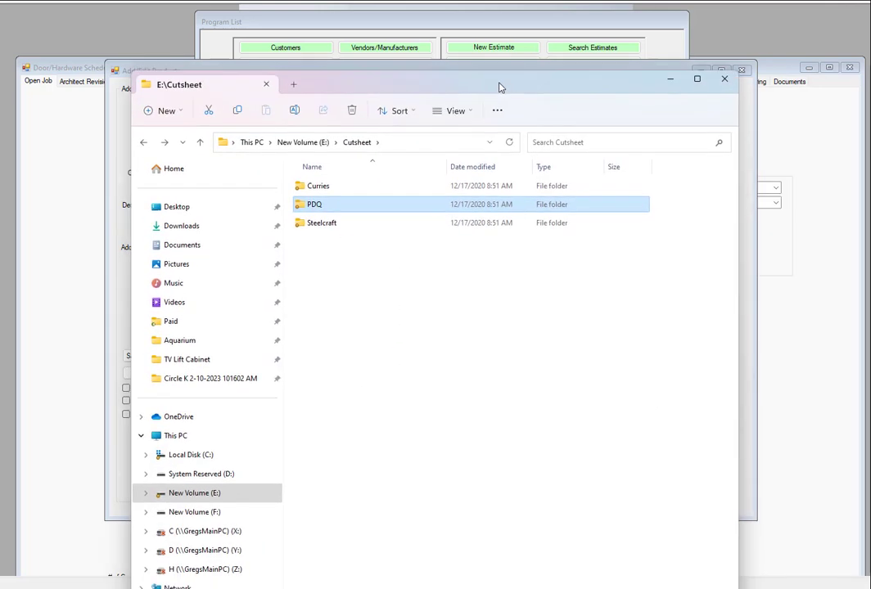
pyautogui.doubleClick(317, 205)
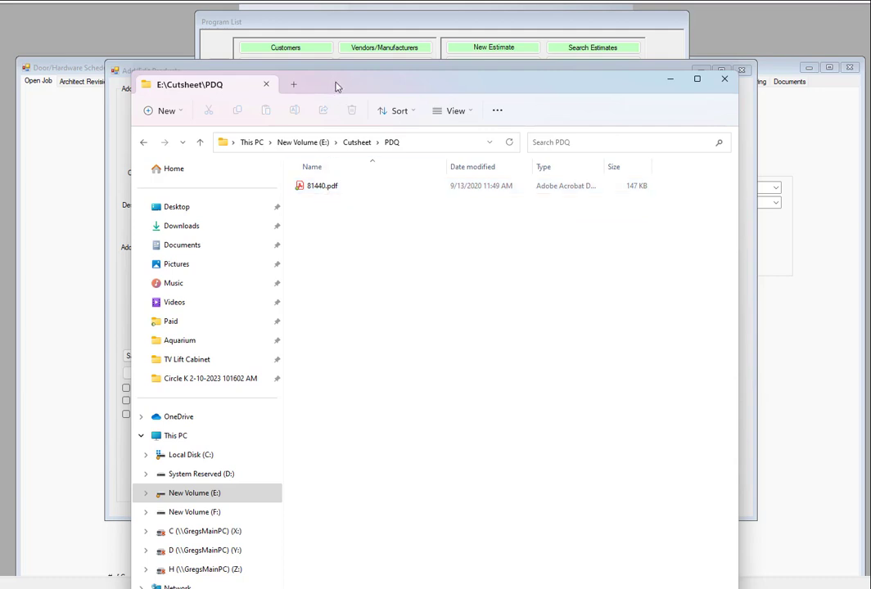
pyautogui.moveTo(334, 83); pyautogui.dragTo(359, 67)
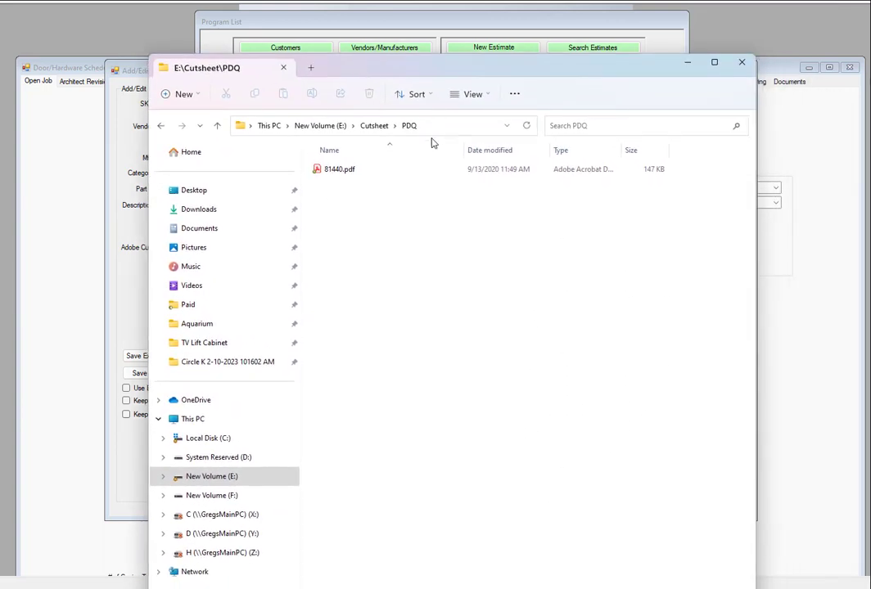
pyautogui.rightClick(347, 175)
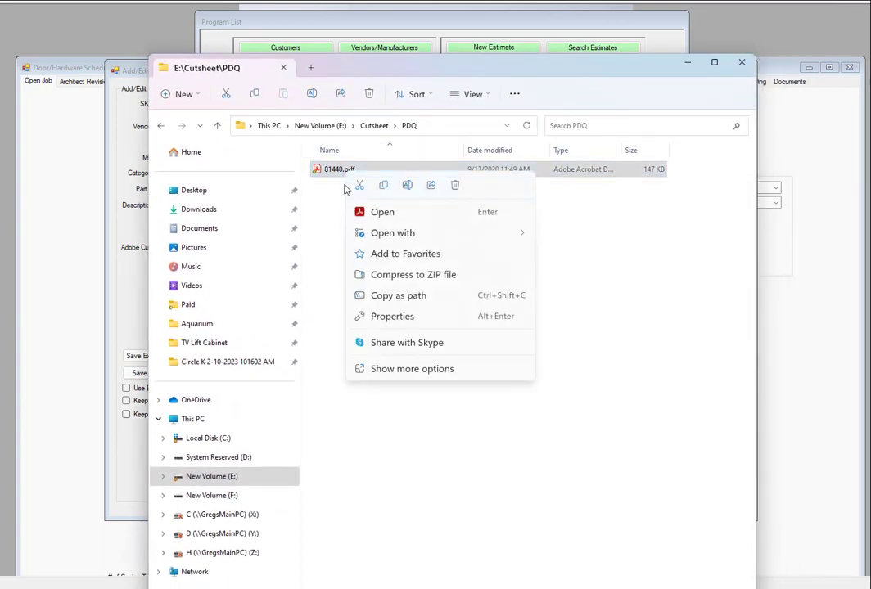
pyautogui.click(405, 300)
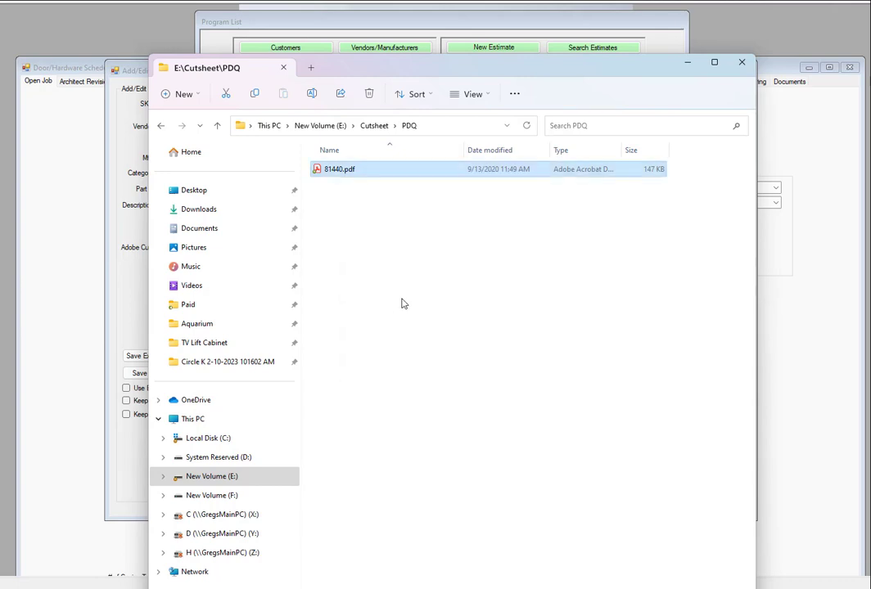
# - Set the Adobe Cuts value of part F123 26D to E:\Cutsheet\PDQ\81440.pdf, without the quotation marks
pyautogui.click(689, 65)
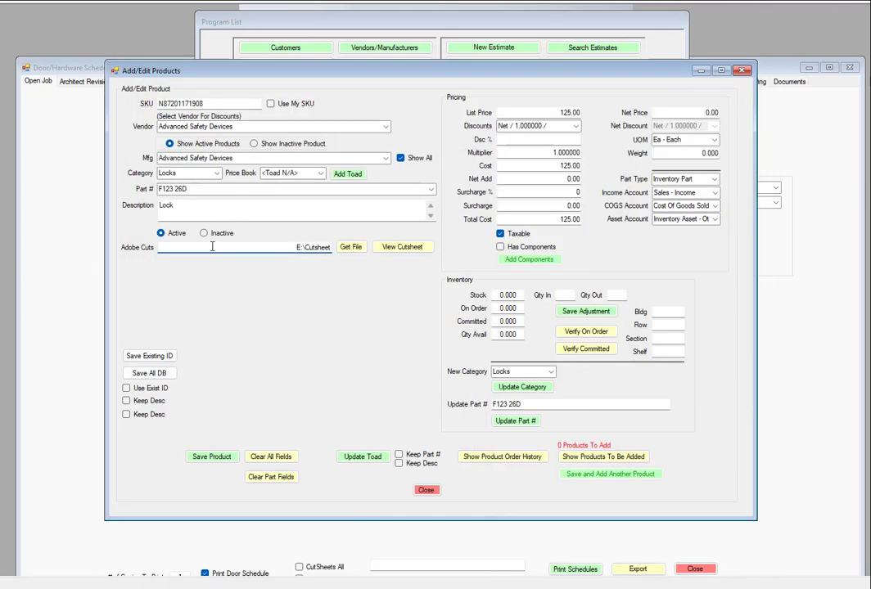
pyautogui.moveTo(272, 253); pyautogui.dragTo(370, 256)
pyautogui.write('"E:\\Cutsheet\\PDQ\\81440.pdf"')
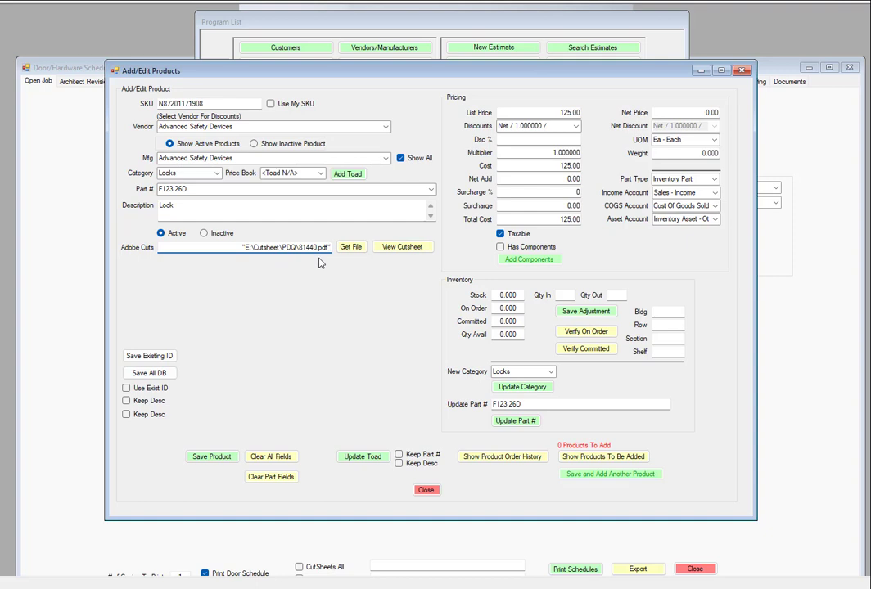
pyautogui.press('BackSpace')
pyautogui.moveTo(41, 586)
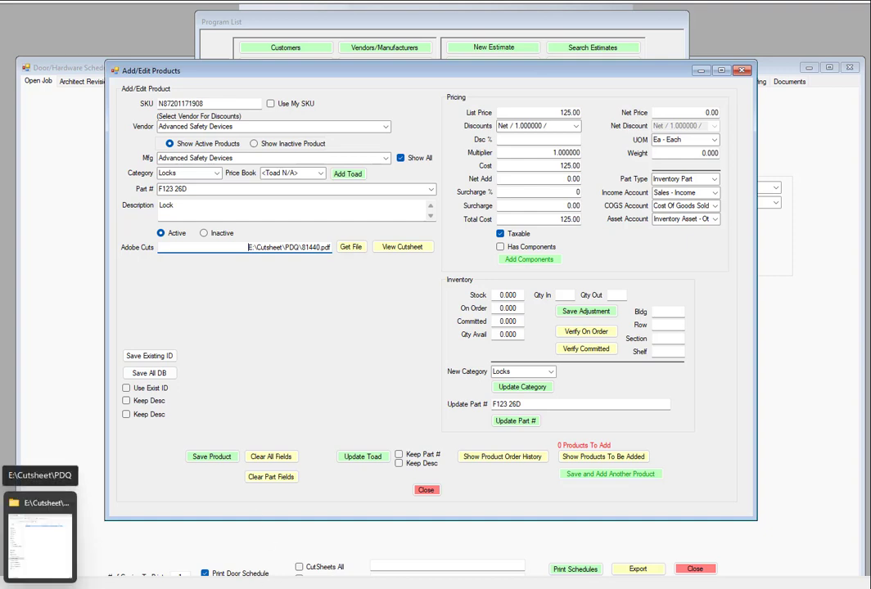
pyautogui.click(41, 536)
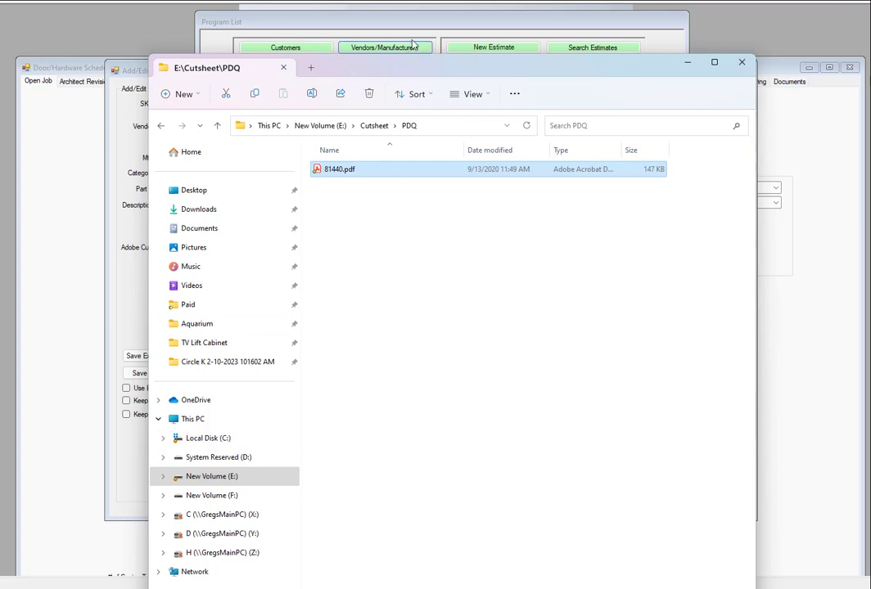
pyautogui.moveTo(404, 72); pyautogui.dragTo(401, 27)
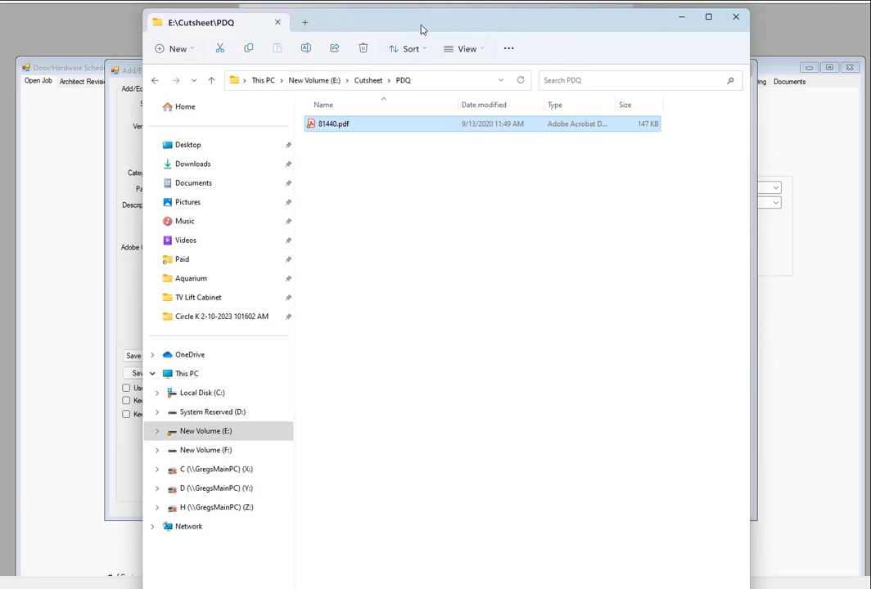
pyautogui.moveTo(423, 26); pyautogui.dragTo(869, 106)
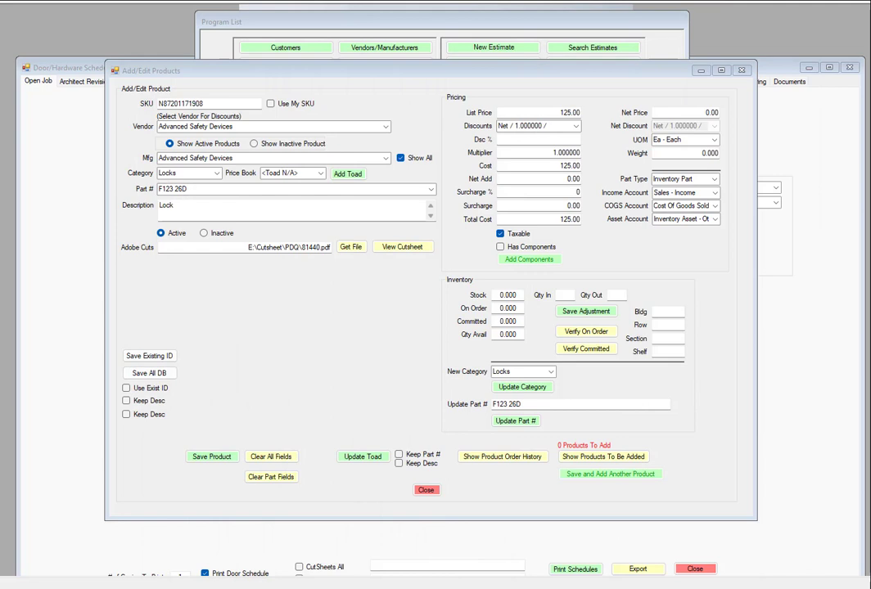
# - Minimize the Add/Edit Products form and bring the Cut Sheets - Circle K window in front of the Door/Hardware Schedules
pyautogui.click(702, 71)
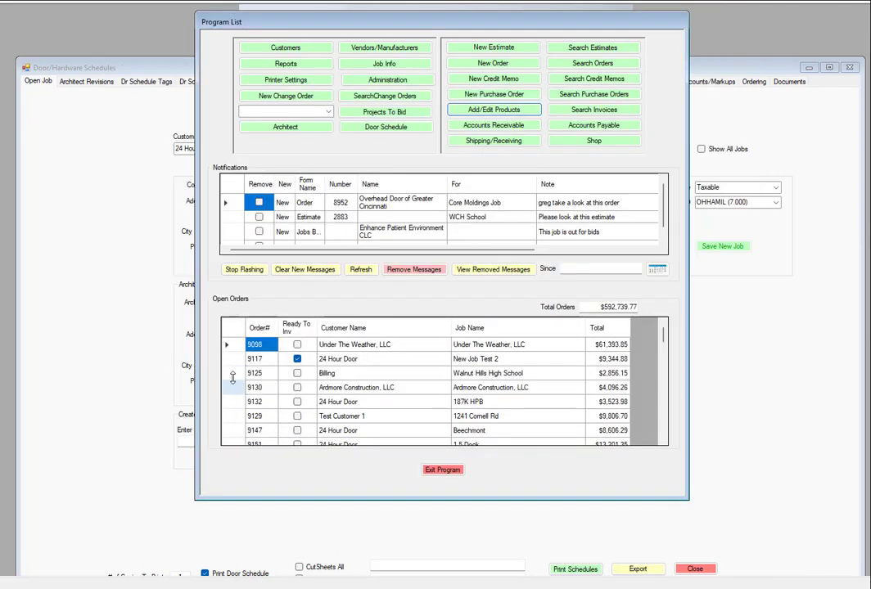
pyautogui.click(107, 346)
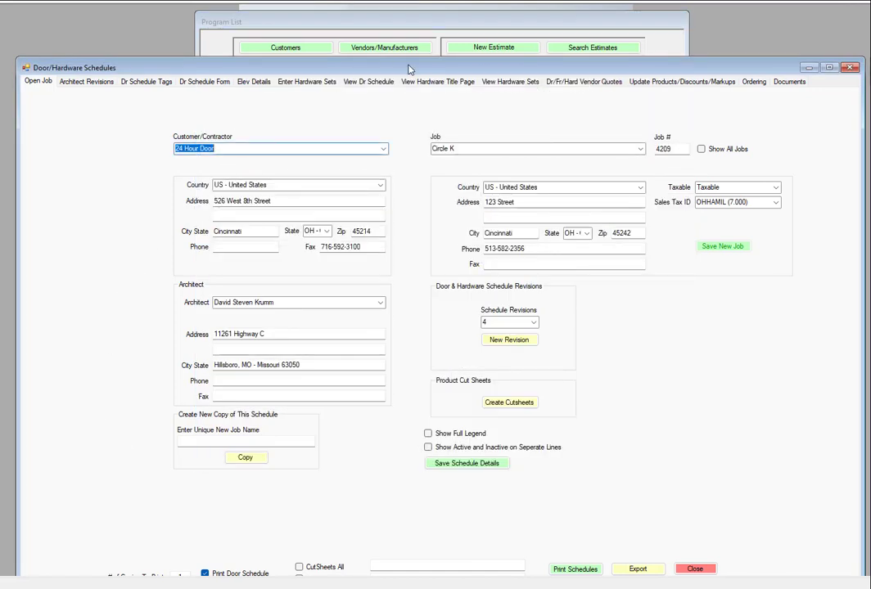
pyautogui.moveTo(412, 70); pyautogui.dragTo(420, 38)
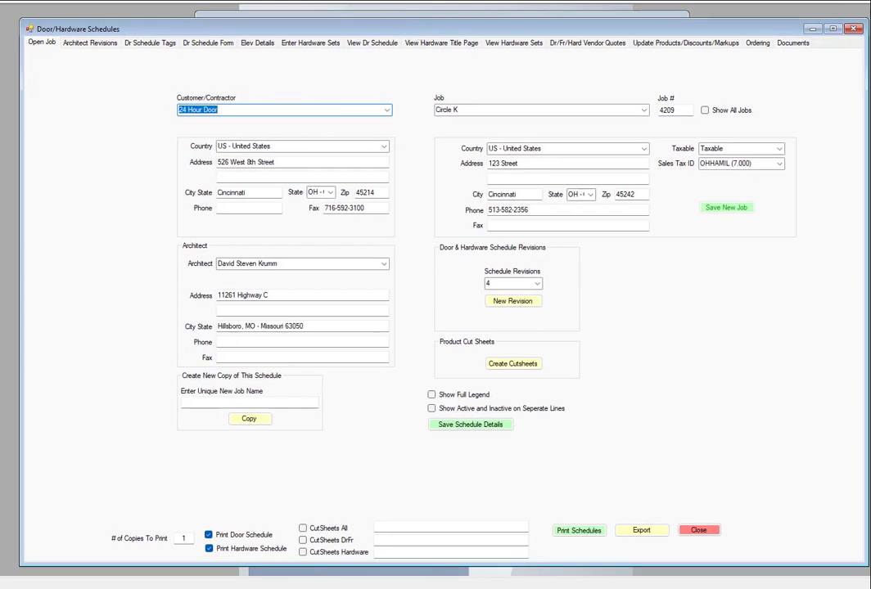
pyautogui.click(1, 1)
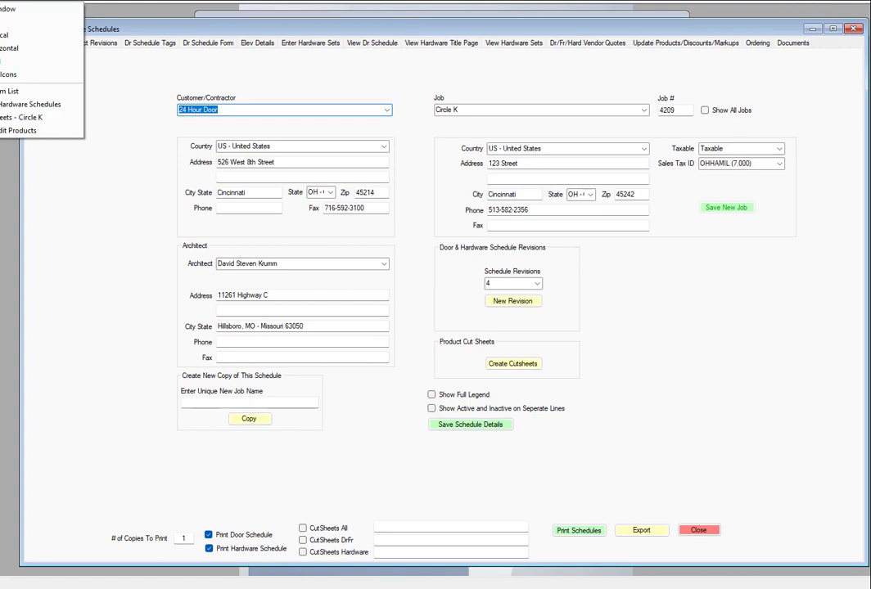
pyautogui.click(4, 119)
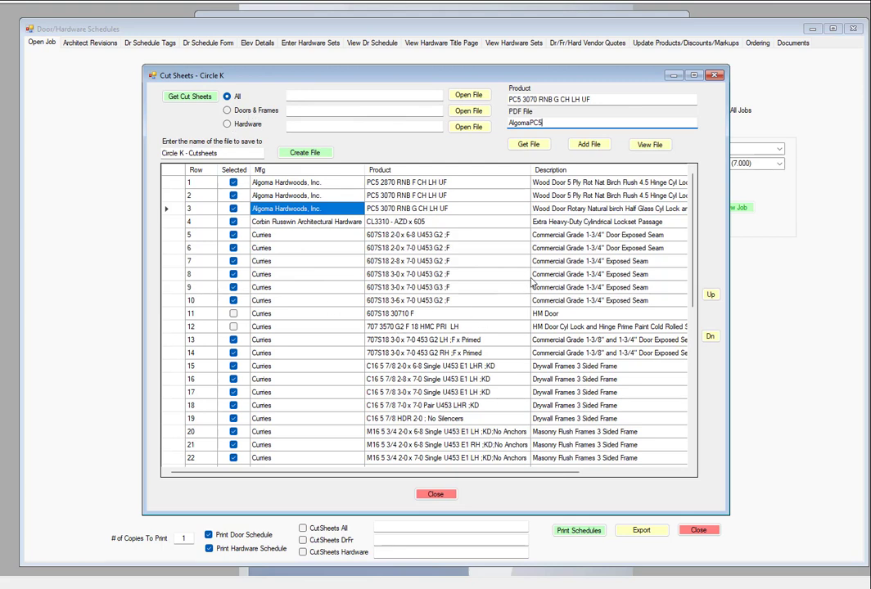
# - Create the combined PDF Circle K - Cutsheets for all products, deleting the existing file instead of opening it
pyautogui.moveTo(695, 222); pyautogui.dragTo(732, 179)
pyautogui.moveTo(228, 152); pyautogui.dragTo(136, 153)
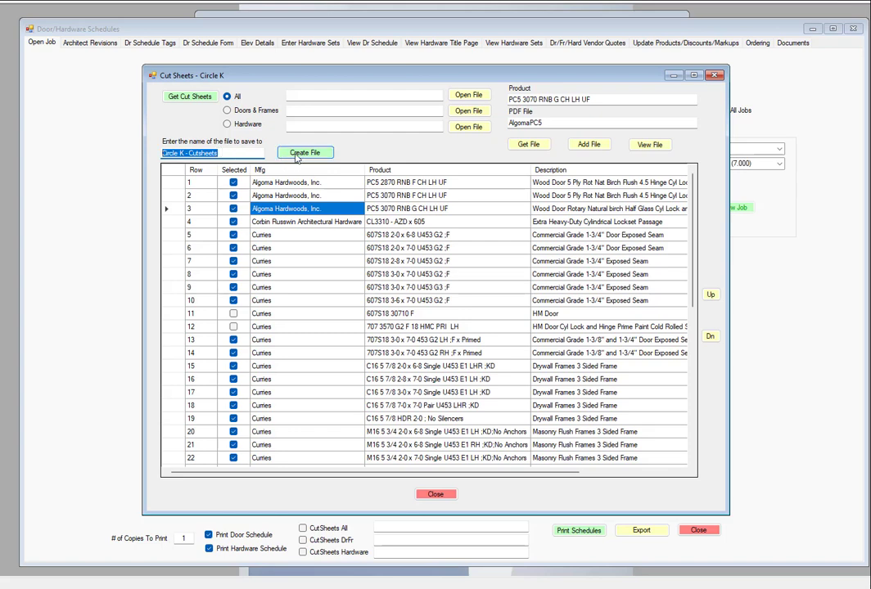
pyautogui.click(233, 152)
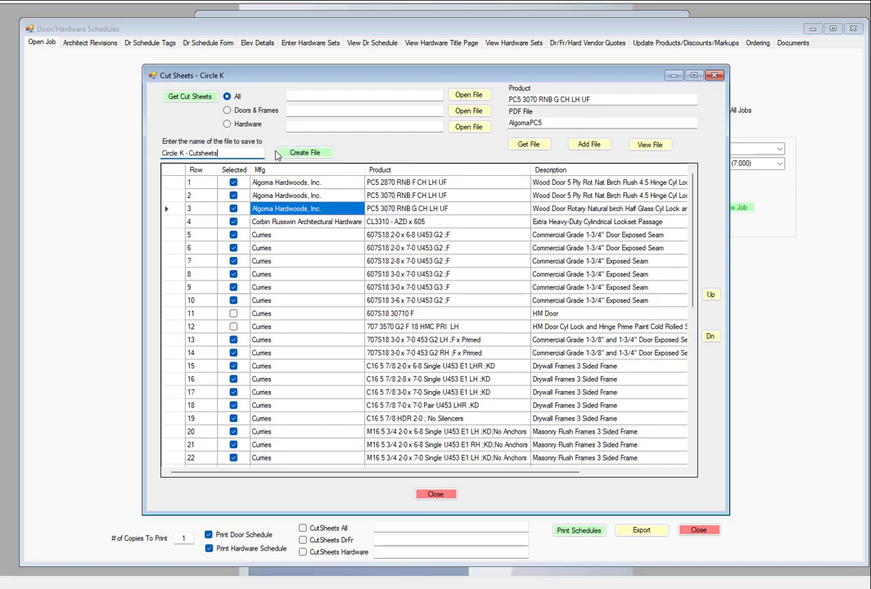
pyautogui.click(308, 154)
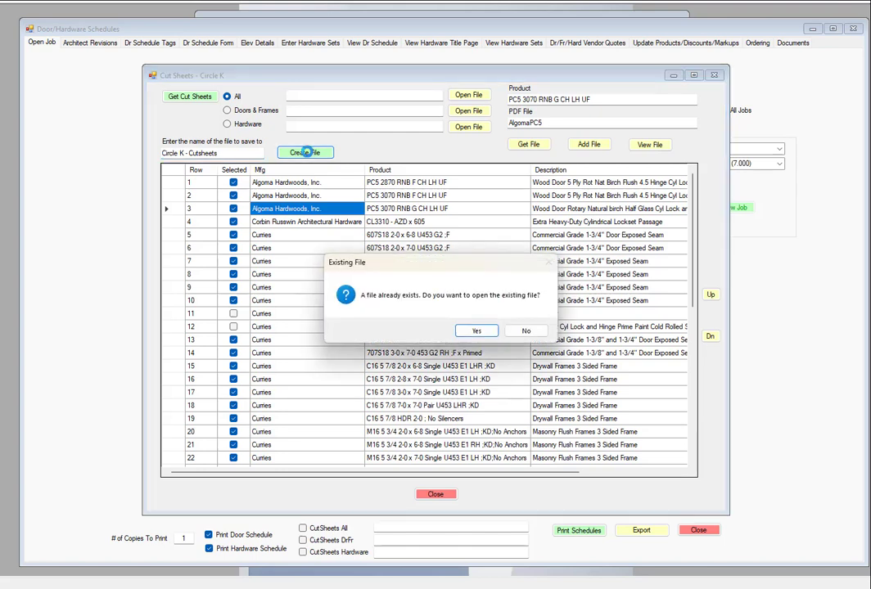
pyautogui.click(527, 331)
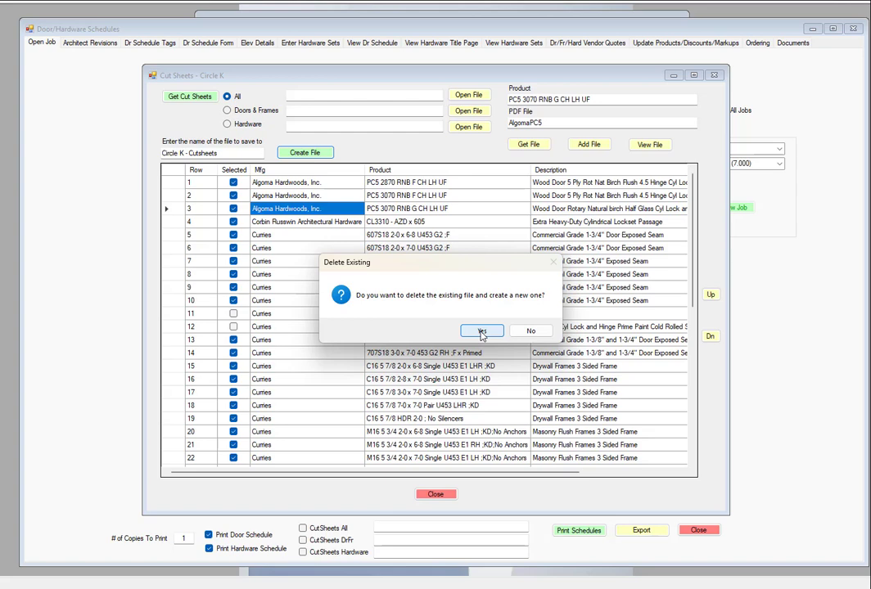
pyautogui.click(482, 333)
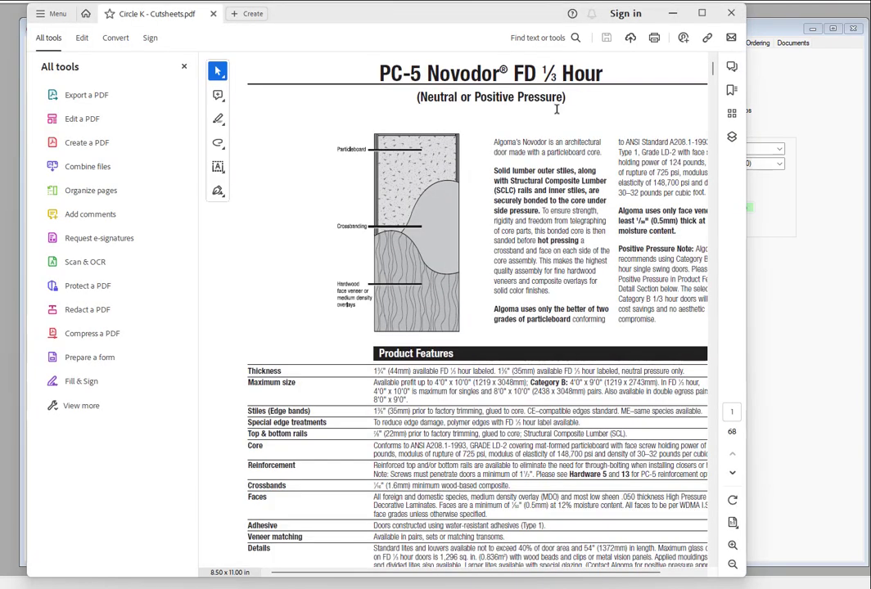
# - Look through the pages of the all-products Circle K - Cutsheets PDF and close it
pyautogui.moveTo(493, 17); pyautogui.dragTo(515, 14)
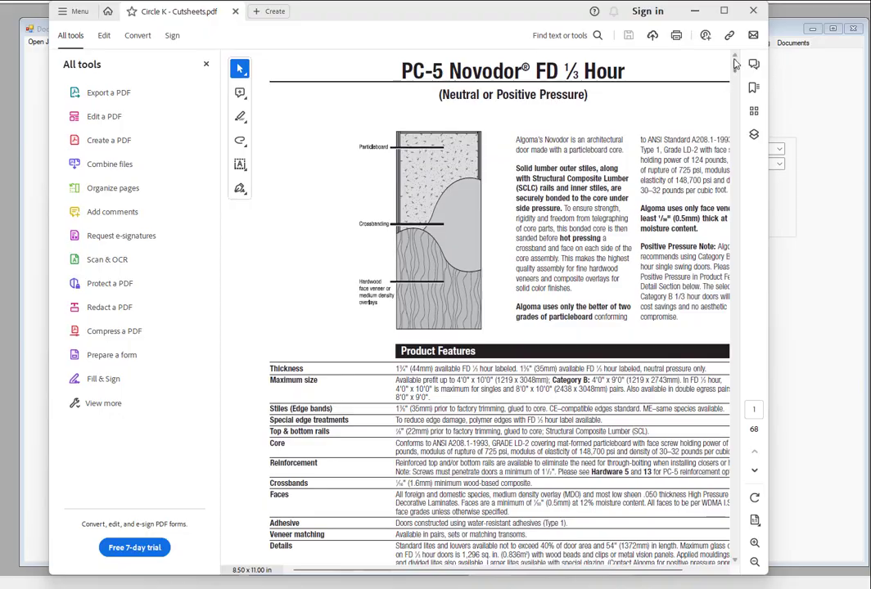
pyautogui.moveTo(734, 64)
pyautogui.mouseDown()
pyautogui.moveTo(735, 90)
pyautogui.moveTo(735, 65)
pyautogui.mouseUp()
pyautogui.moveTo(739, 102); pyautogui.dragTo(763, 414)
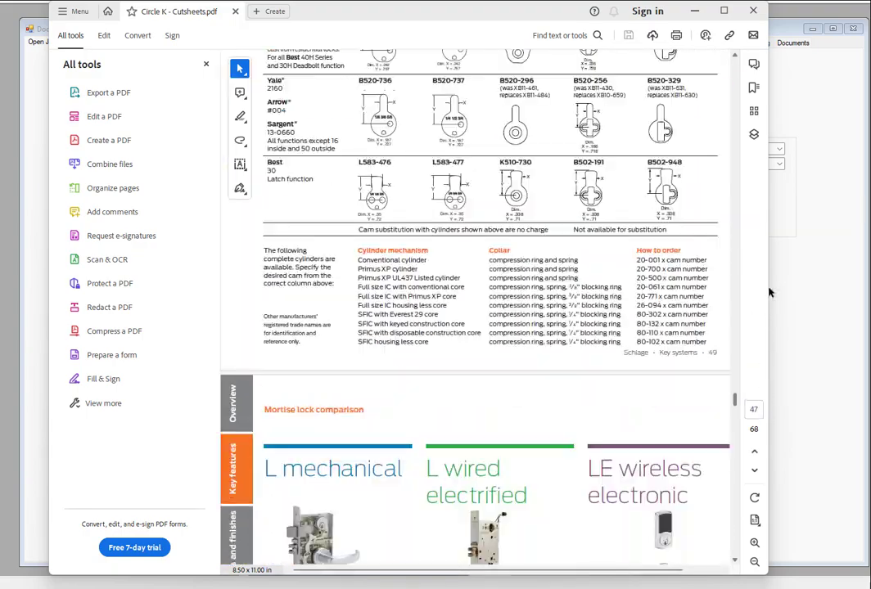
pyautogui.click(753, 11)
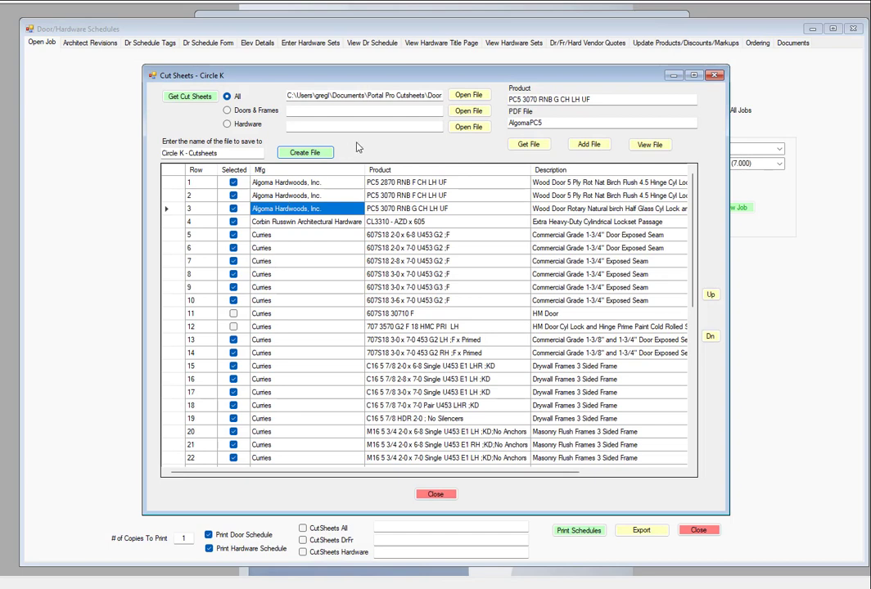
# - Load the cut sheet list for Doors & Frames only and review its rows
pyautogui.click(227, 110)
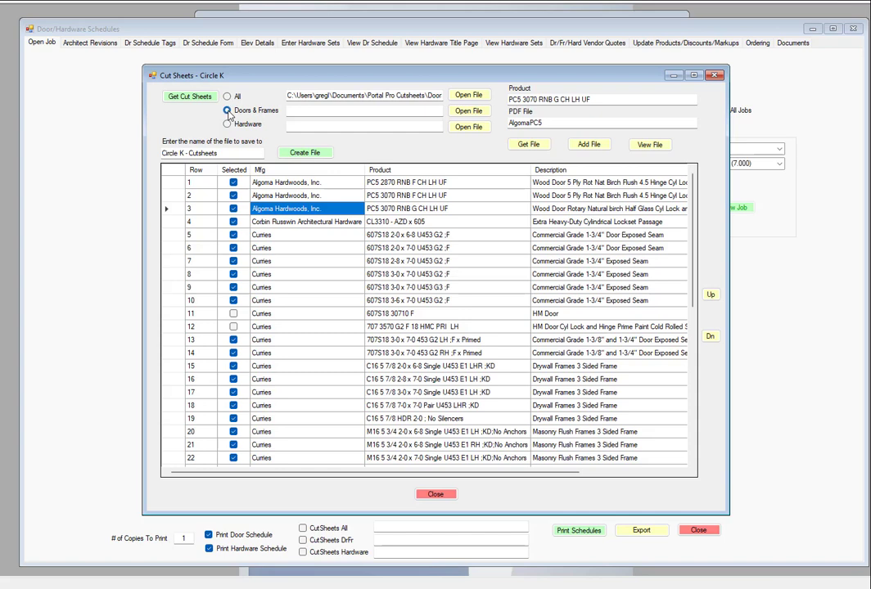
pyautogui.click(181, 98)
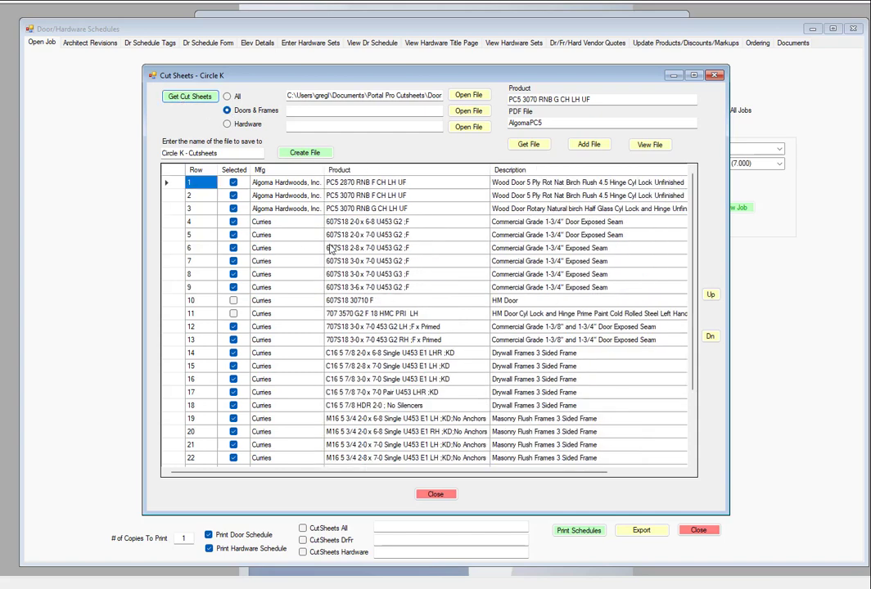
pyautogui.scroll(-2, 335, 259)
pyautogui.scroll(-1, 336, 258)
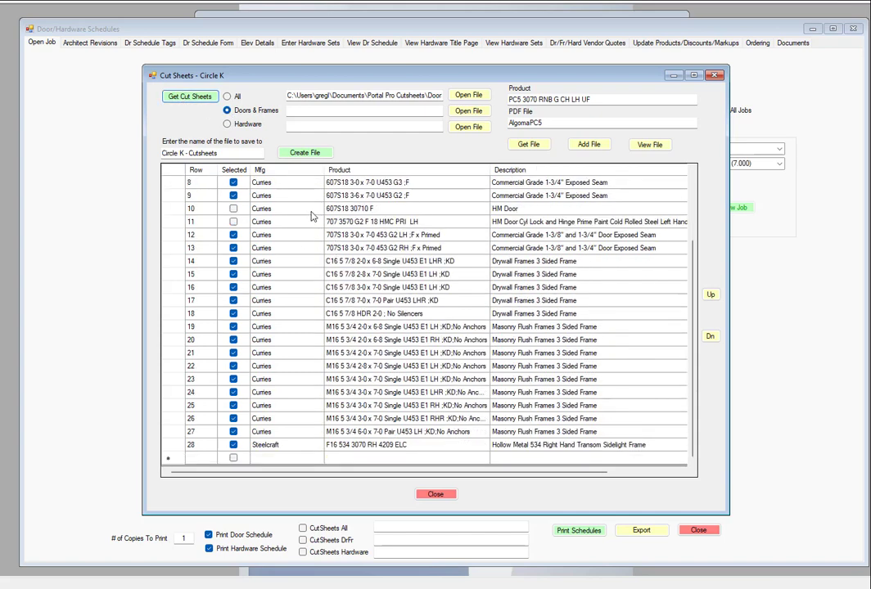
pyautogui.scroll(3, 310, 213)
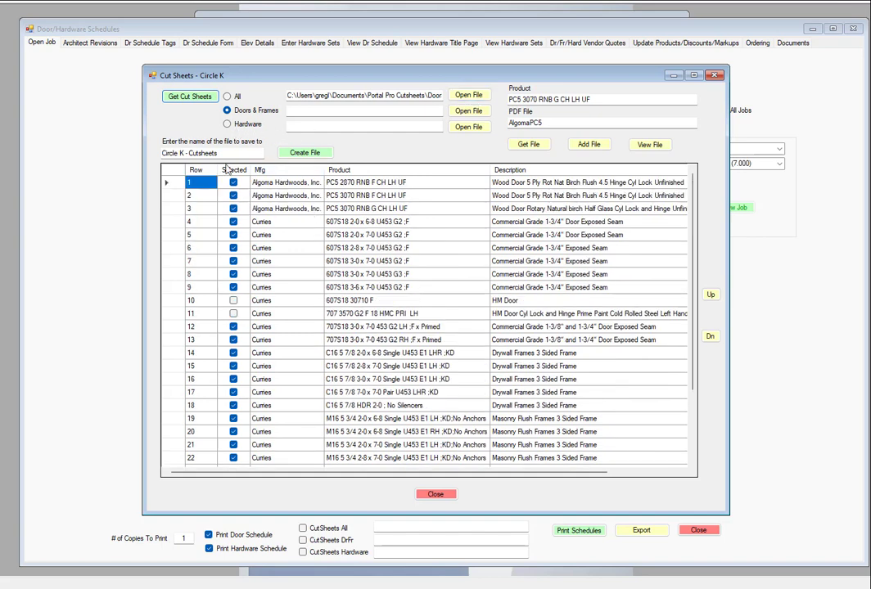
# - Create the Circle K - Cutsheets PDF for doors and frames, replacing the existing file, and look through its pages
pyautogui.click(307, 154)
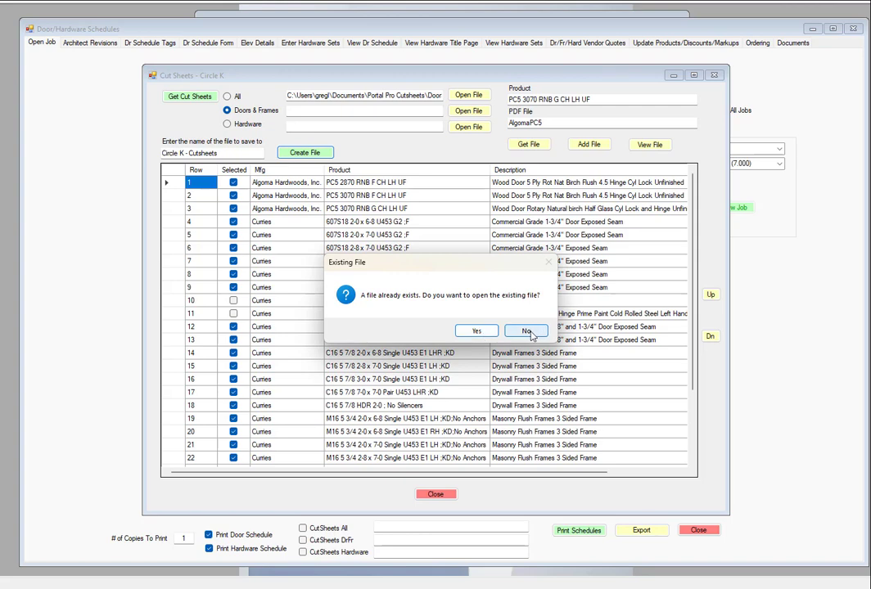
pyautogui.click(526, 332)
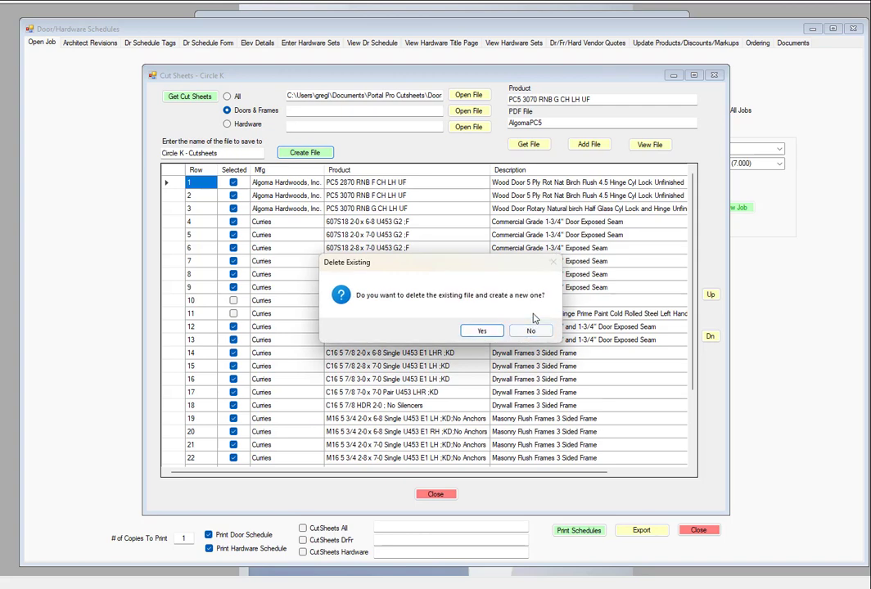
pyautogui.click(481, 331)
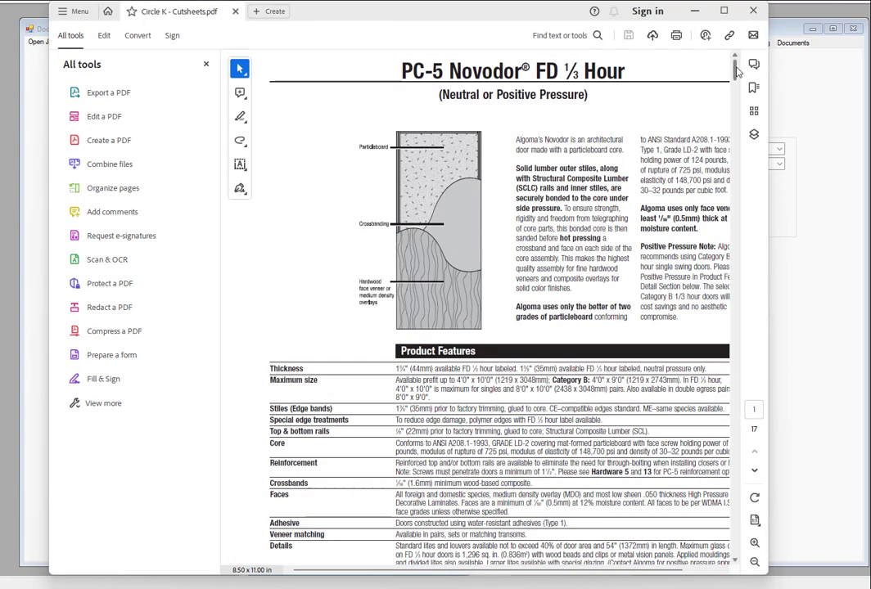
pyautogui.moveTo(736, 72); pyautogui.dragTo(725, 356)
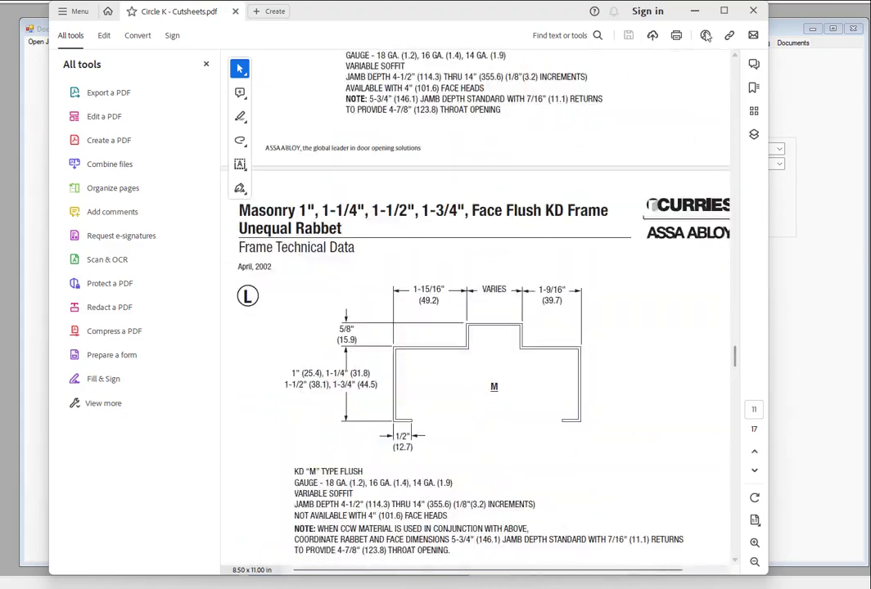
# - Close the doors and frames cut sheets PDF and set the cut sheet category to Hardware
pyautogui.click(752, 10)
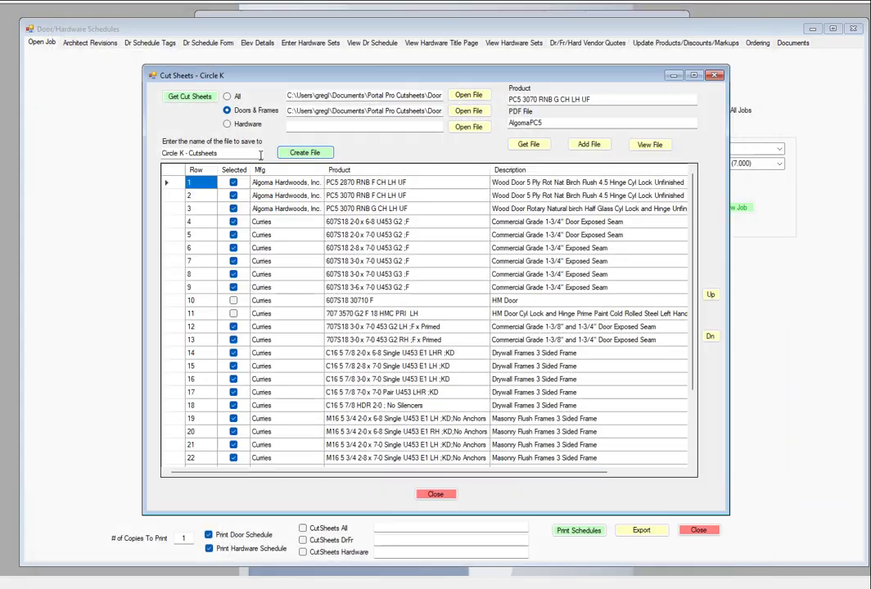
pyautogui.click(228, 124)
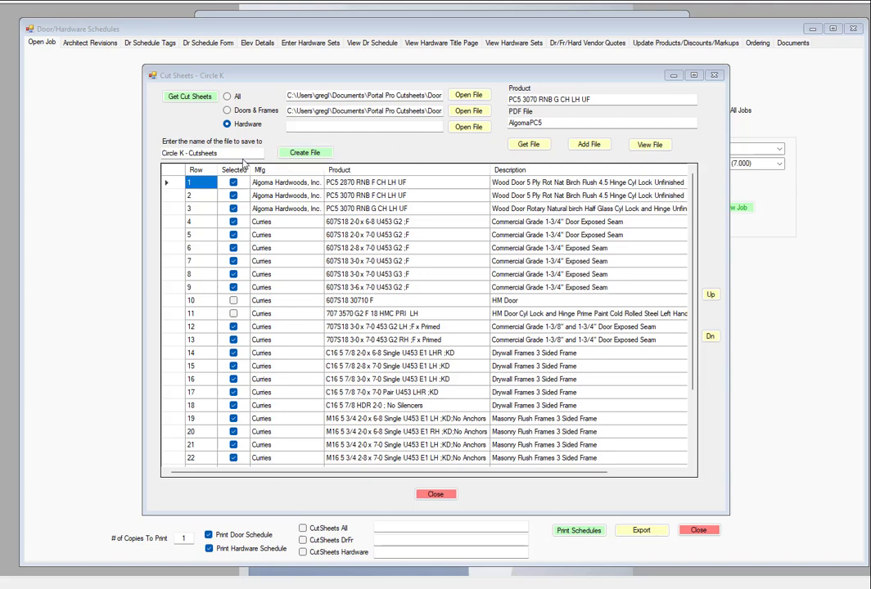
# - Try to create the hardware Circle K - Cutsheets PDF without reloading the product list, deleting the existing file
pyautogui.click(304, 154)
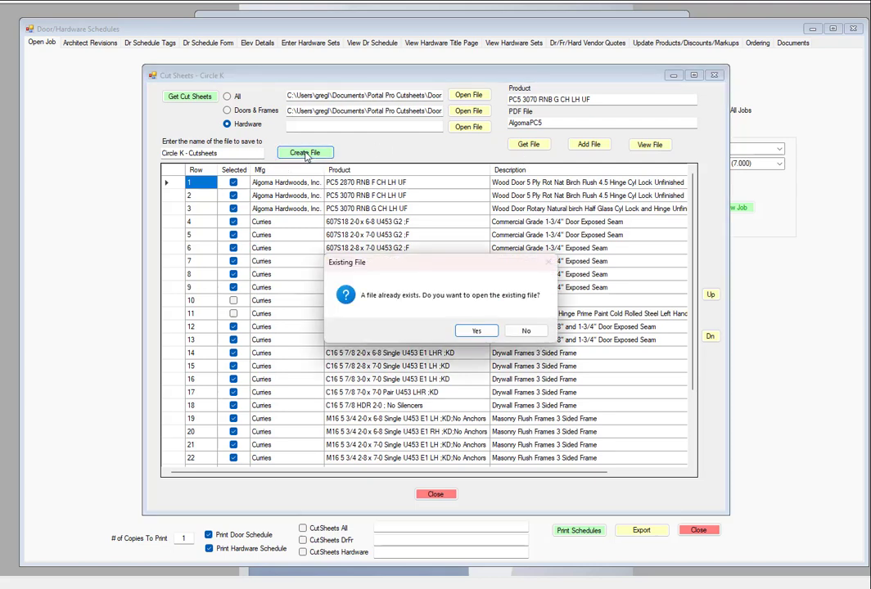
pyautogui.click(523, 334)
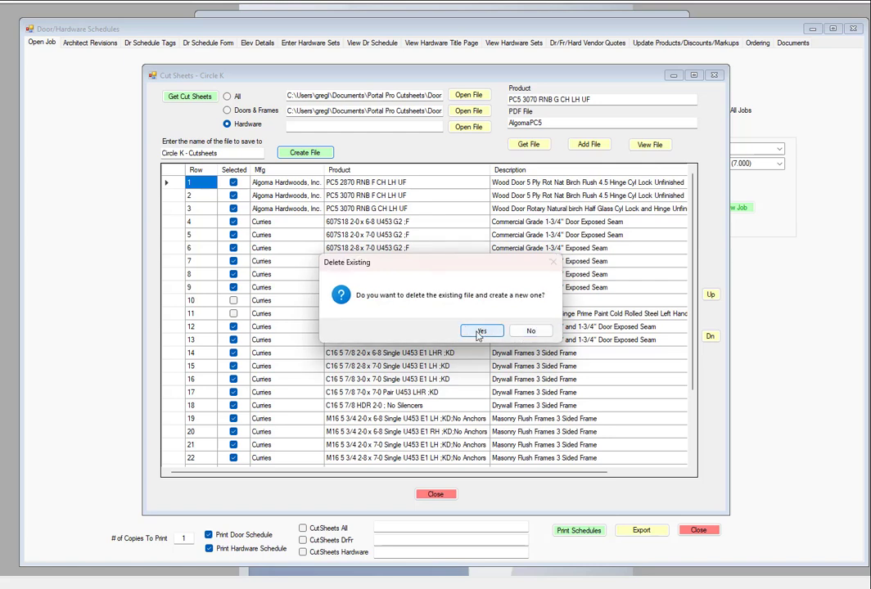
pyautogui.click(483, 330)
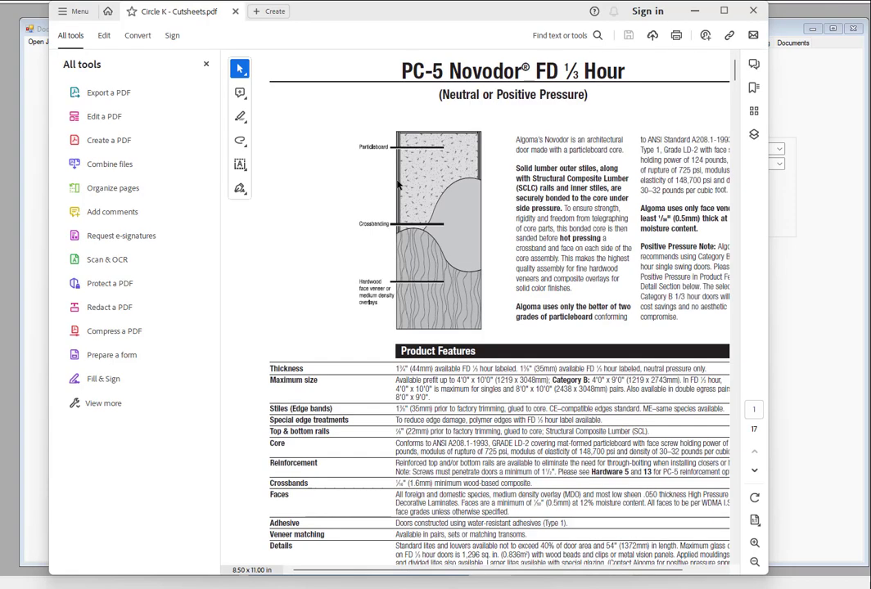
pyautogui.click(752, 11)
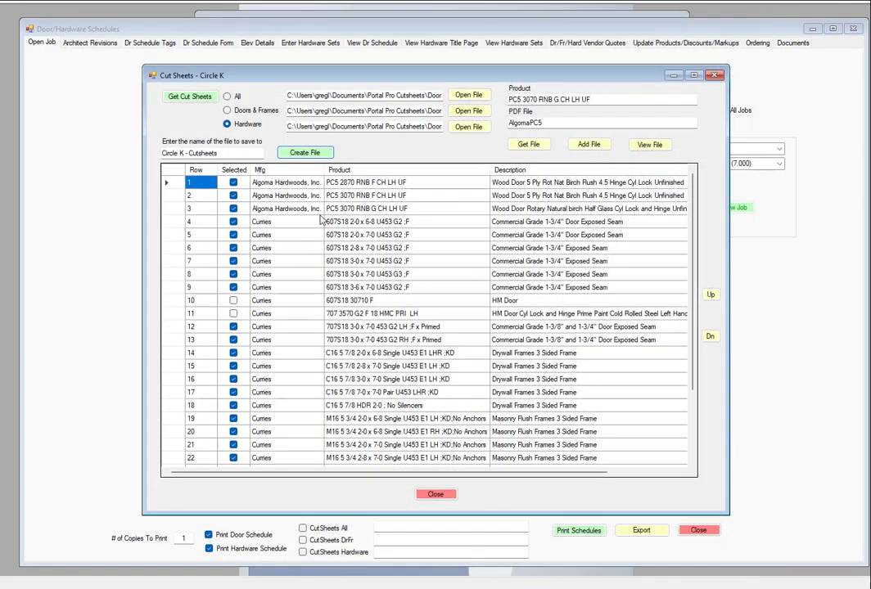
# - Load the hardware cut sheet list, create its Circle K - Cutsheets PDF, and look through the pages before closing it
pyautogui.click(190, 97)
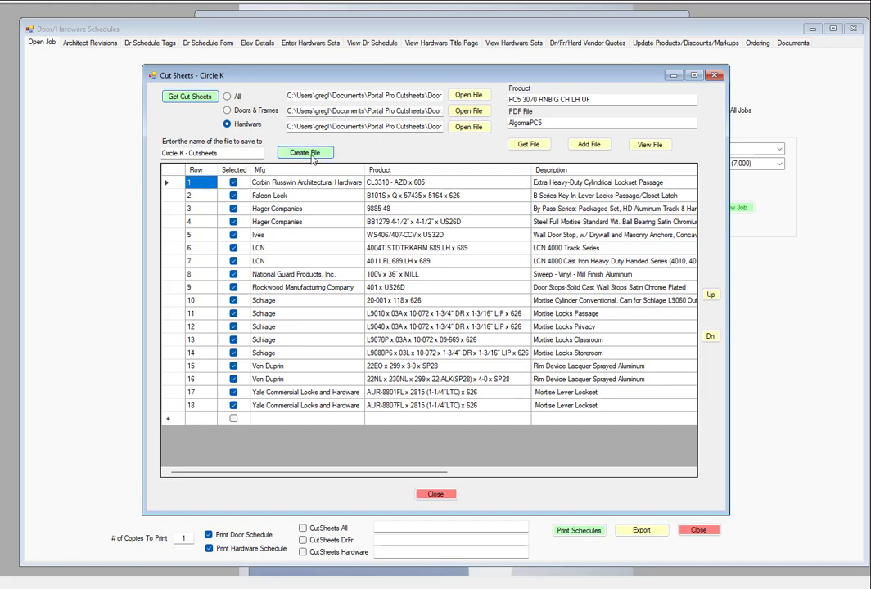
pyautogui.click(301, 154)
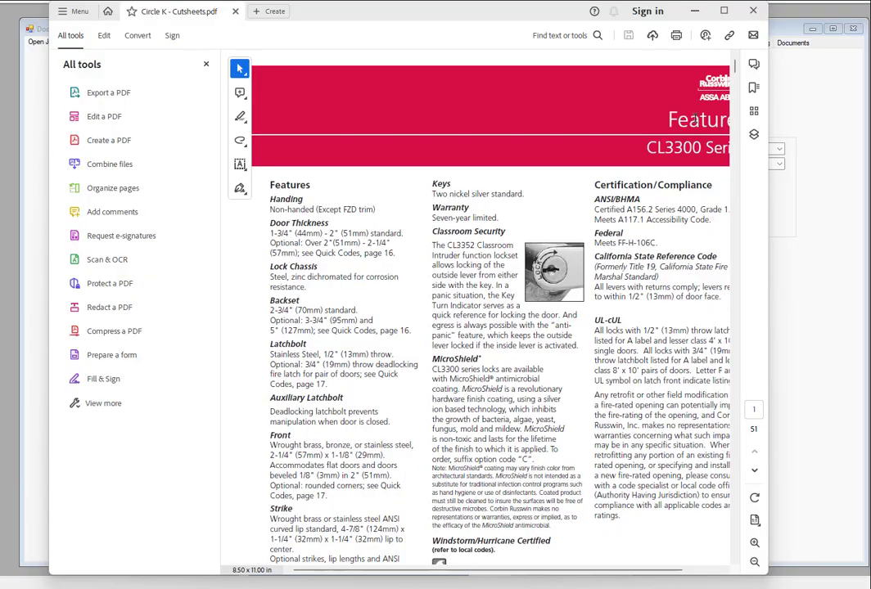
pyautogui.moveTo(734, 65); pyautogui.dragTo(747, 51)
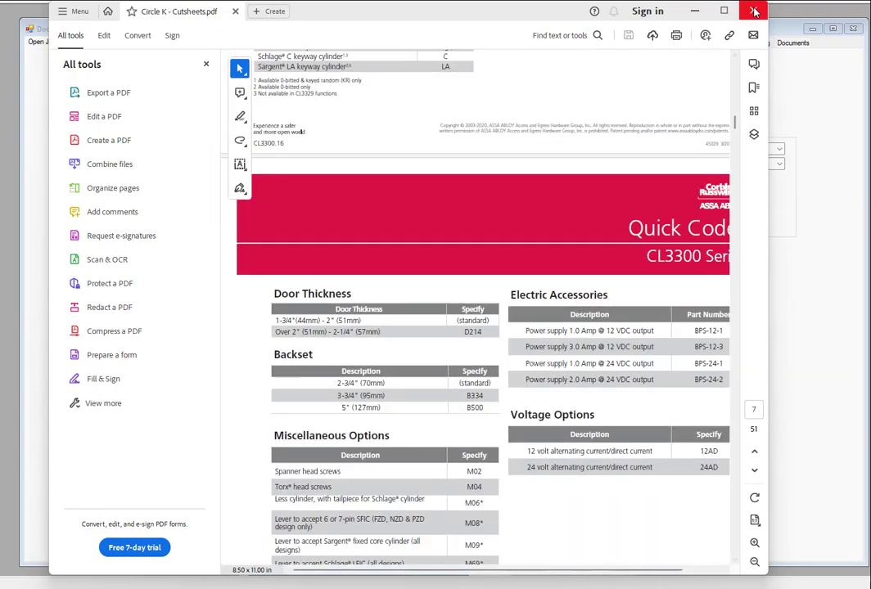
pyautogui.click(753, 11)
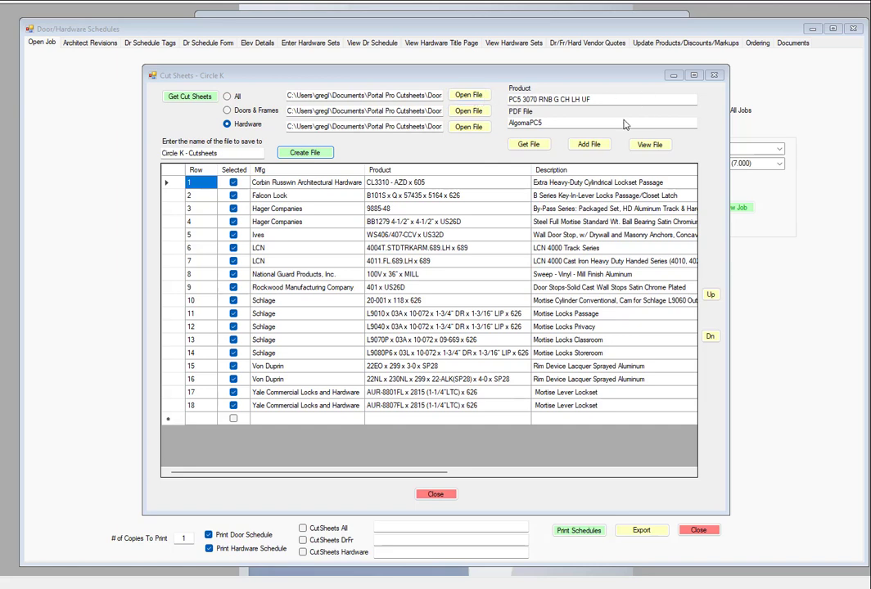
# - Reopen the cut sheets window, look through the saved all-products PDF, and close the PDF
pyautogui.click(442, 494)
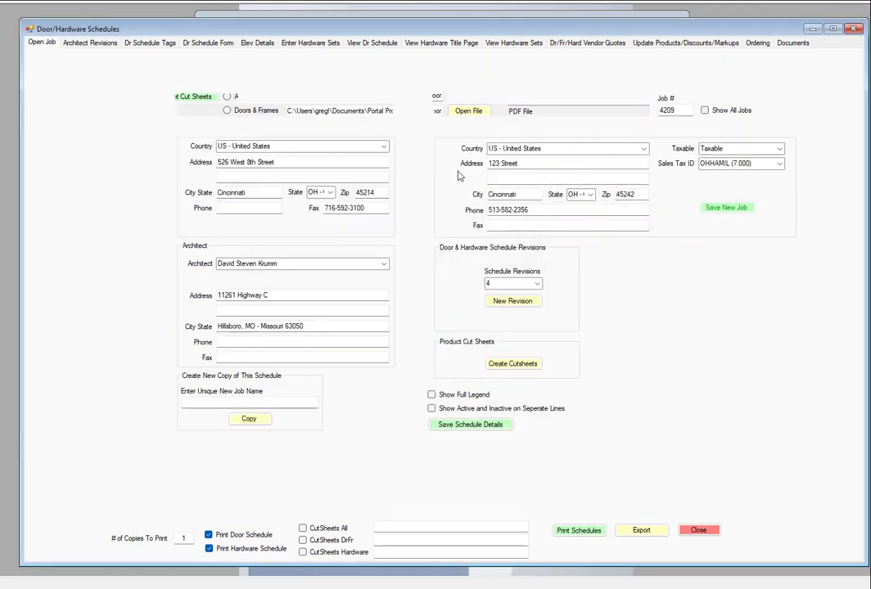
pyautogui.click(509, 365)
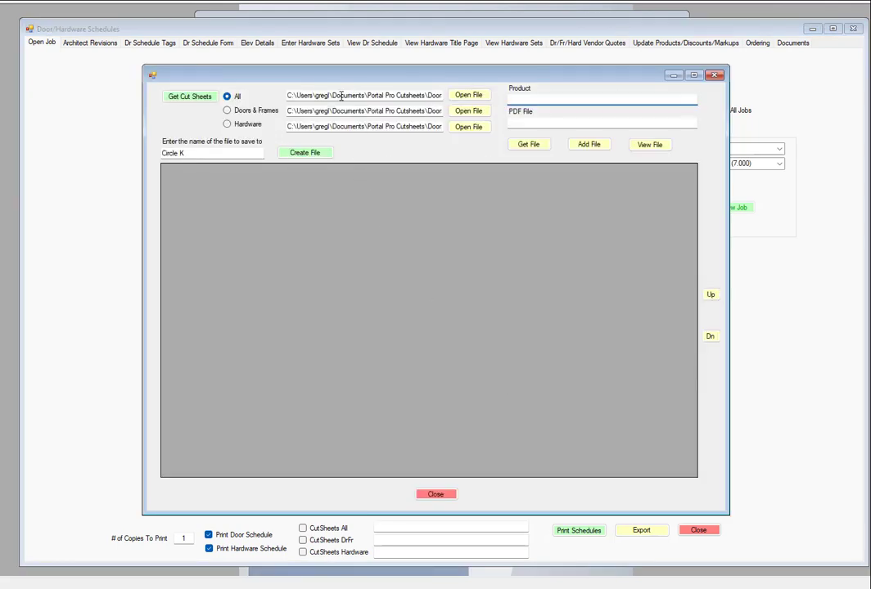
pyautogui.click(472, 100)
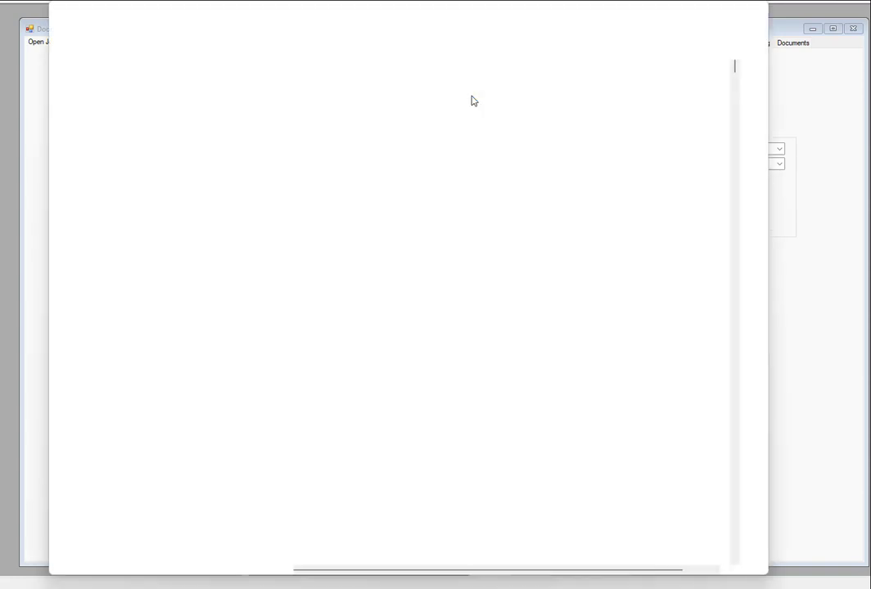
pyautogui.scroll(-15, 558, 201)
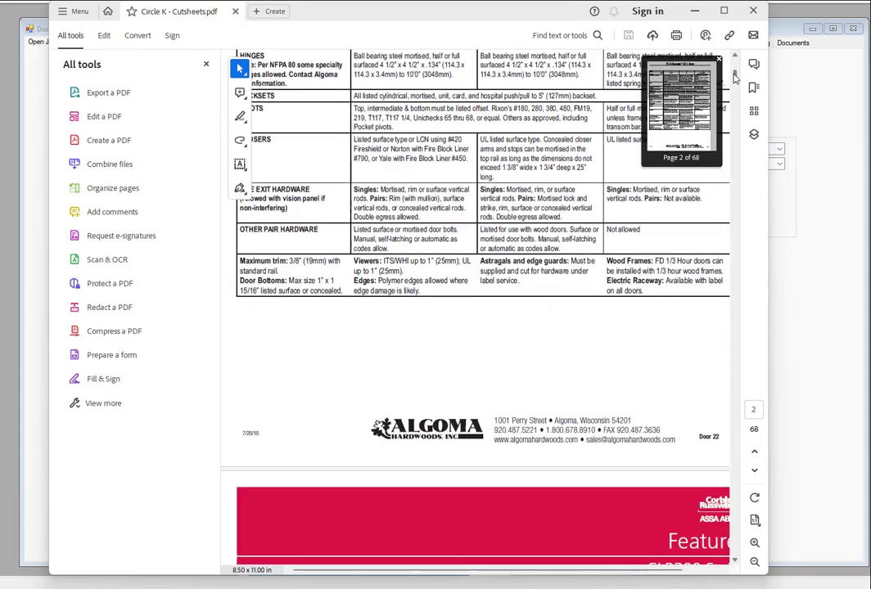
pyautogui.moveTo(735, 78); pyautogui.dragTo(734, 352)
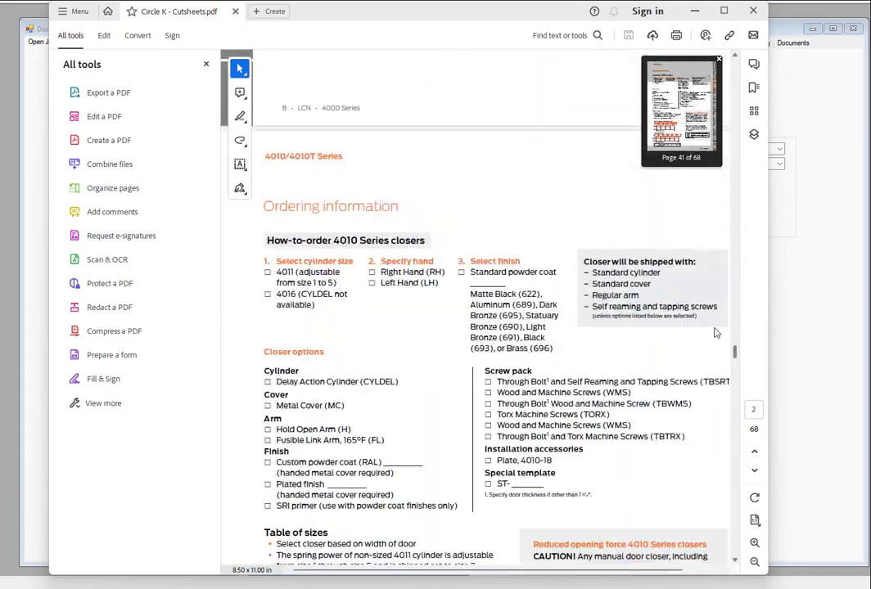
pyautogui.click(753, 10)
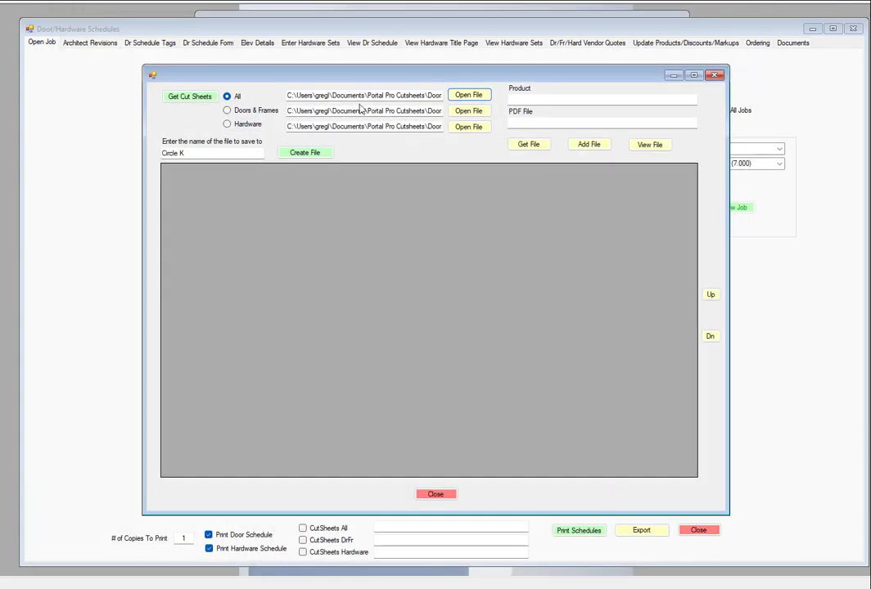
# - Load the cut sheets for all products, view the PDF files assigned to 607S18 2-0 x 6-8 U453 G2 ;F, and close the cut sheets window
pyautogui.click(187, 97)
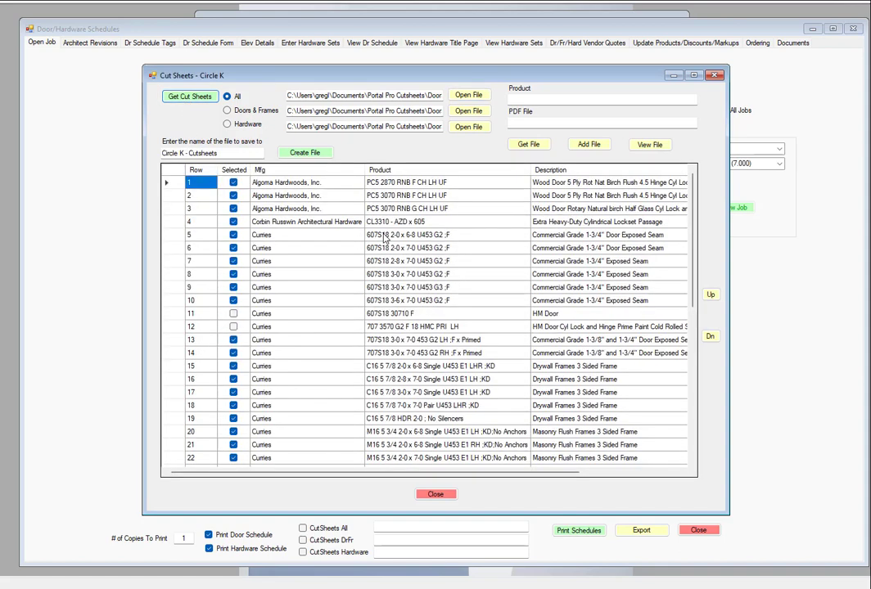
pyautogui.click(383, 237)
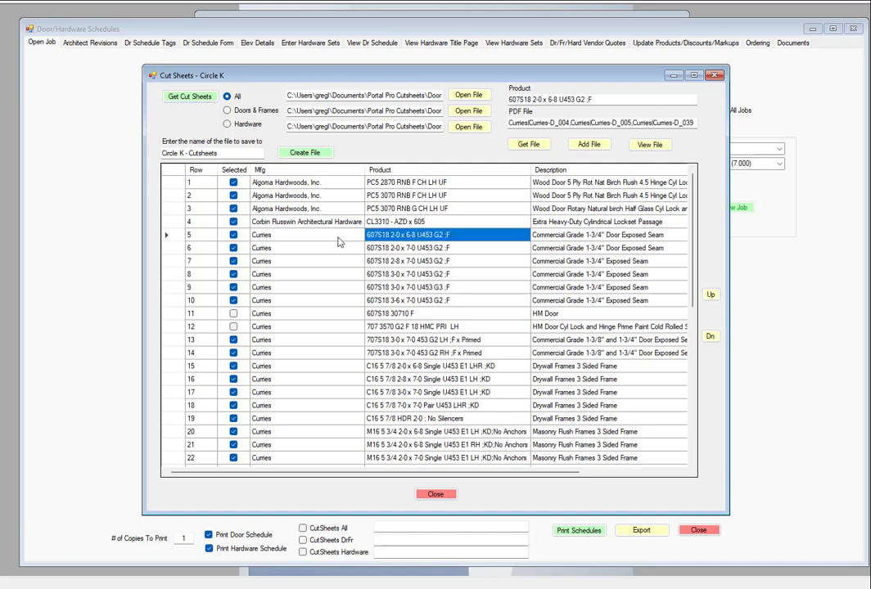
pyautogui.click(655, 148)
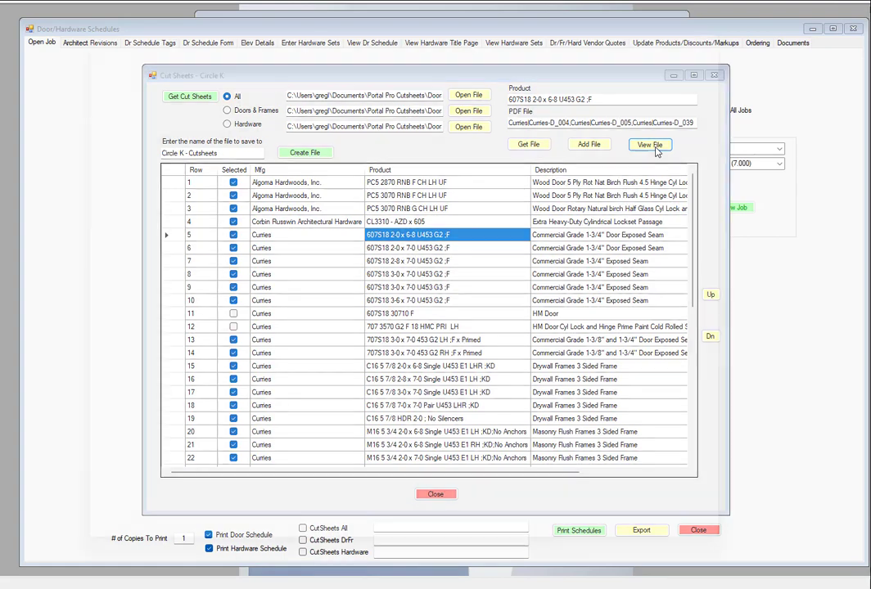
pyautogui.moveTo(735, 102); pyautogui.dragTo(738, 212)
pyautogui.scroll(-3, 651, 242)
pyautogui.middleClick(653, 250)
pyautogui.scroll(5, 654, 243)
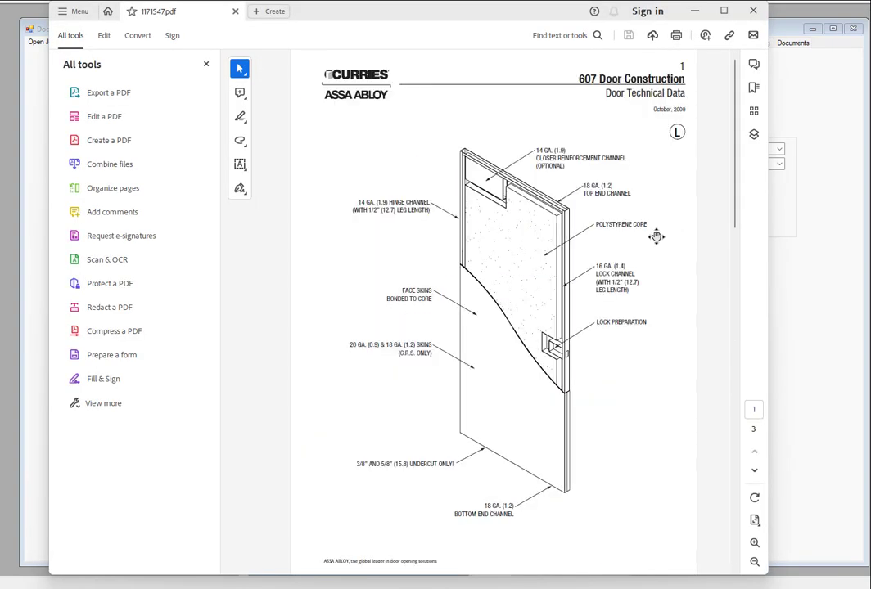
pyautogui.scroll(-5, 658, 230)
pyautogui.scroll(5, 657, 216)
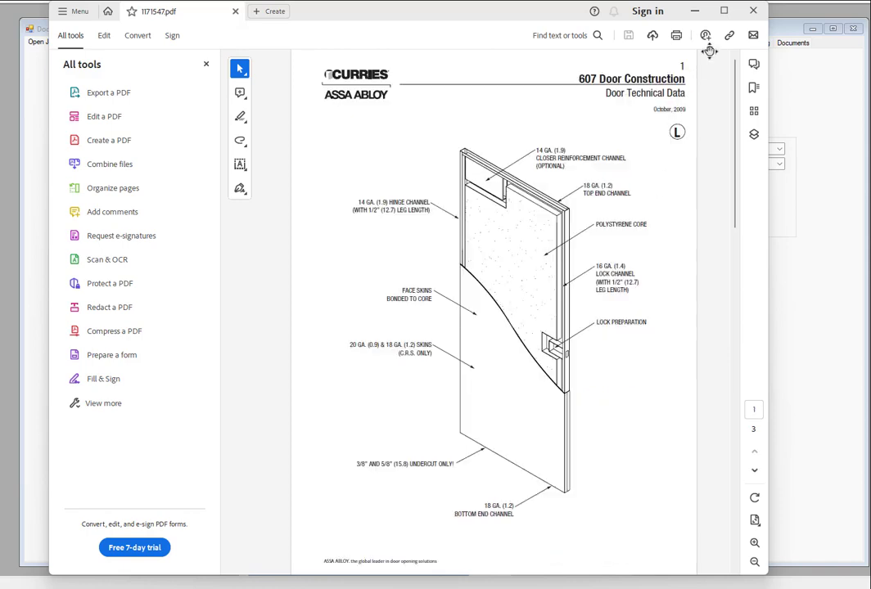
pyautogui.click(752, 11)
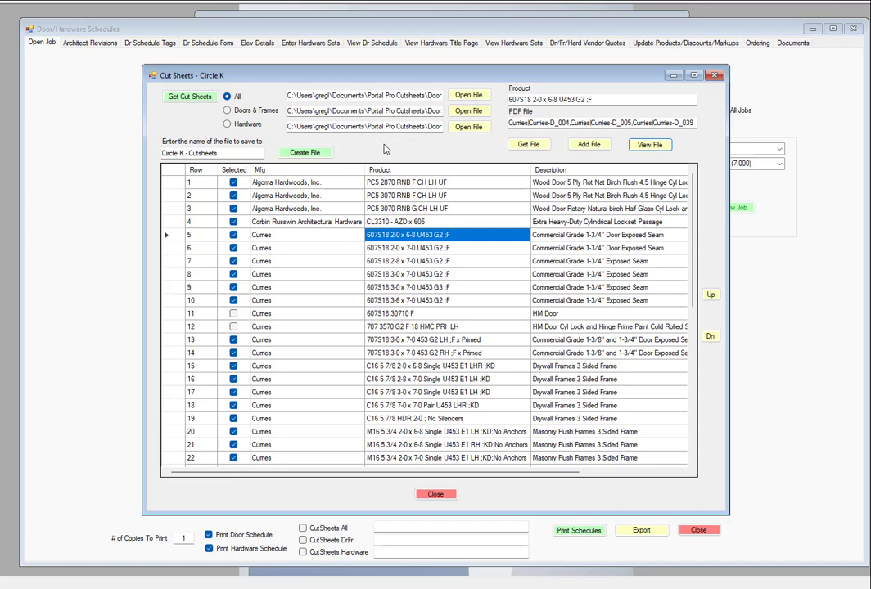
pyautogui.click(714, 75)
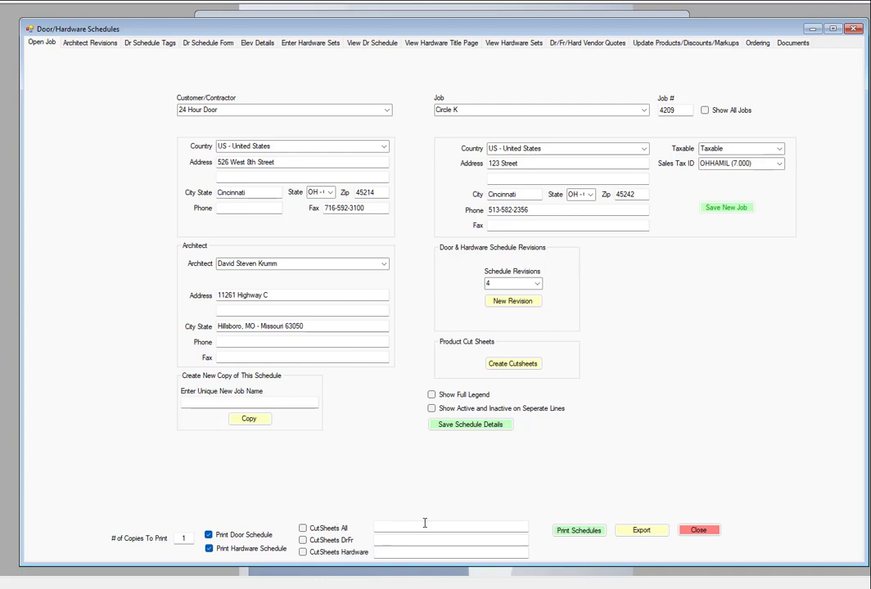
# - Include only the CutSheets All file in the print selection alongside the door and hardware schedules
pyautogui.click(303, 529)
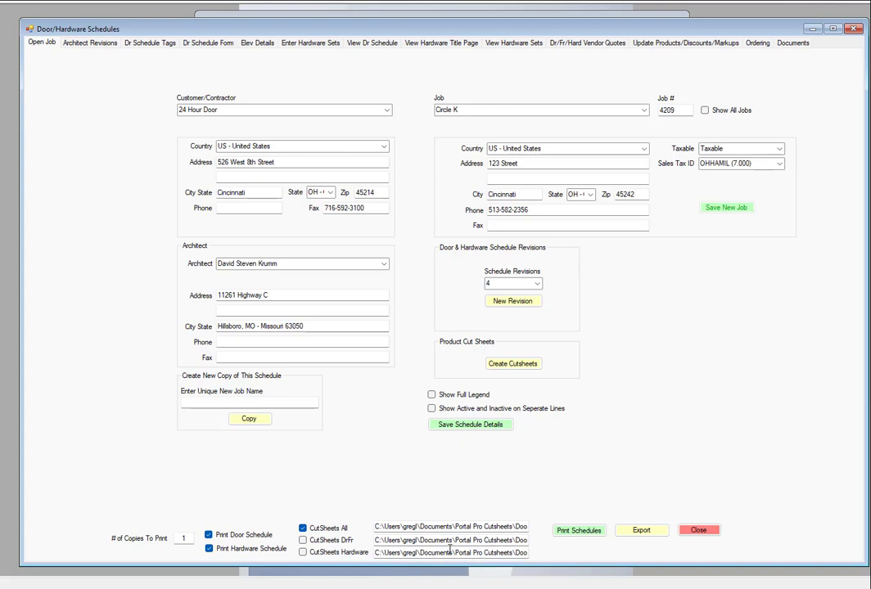
pyautogui.click(303, 541)
pyautogui.click(303, 553)
pyautogui.click(302, 528)
pyautogui.click(303, 540)
pyautogui.click(301, 528)
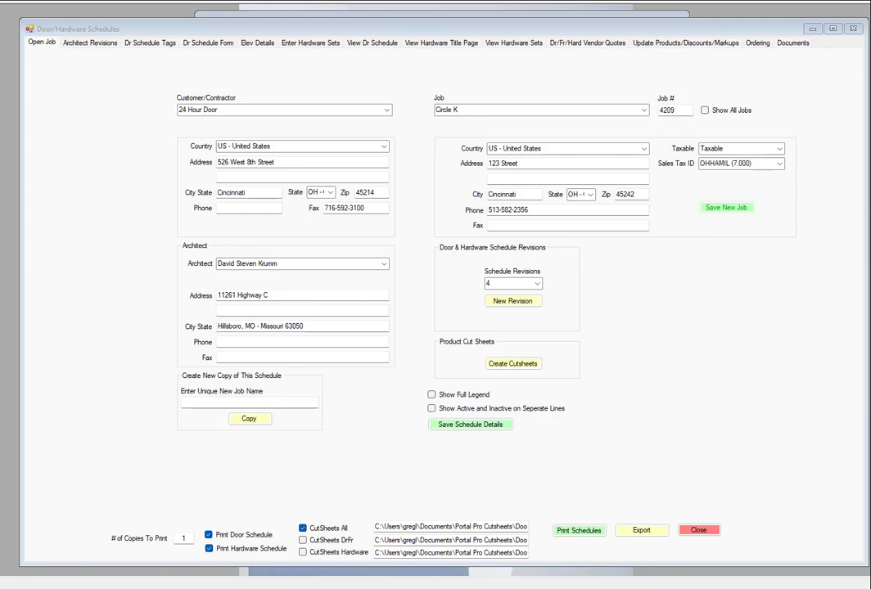
pyautogui.moveTo(869, 38); pyautogui.dragTo(414, 38)
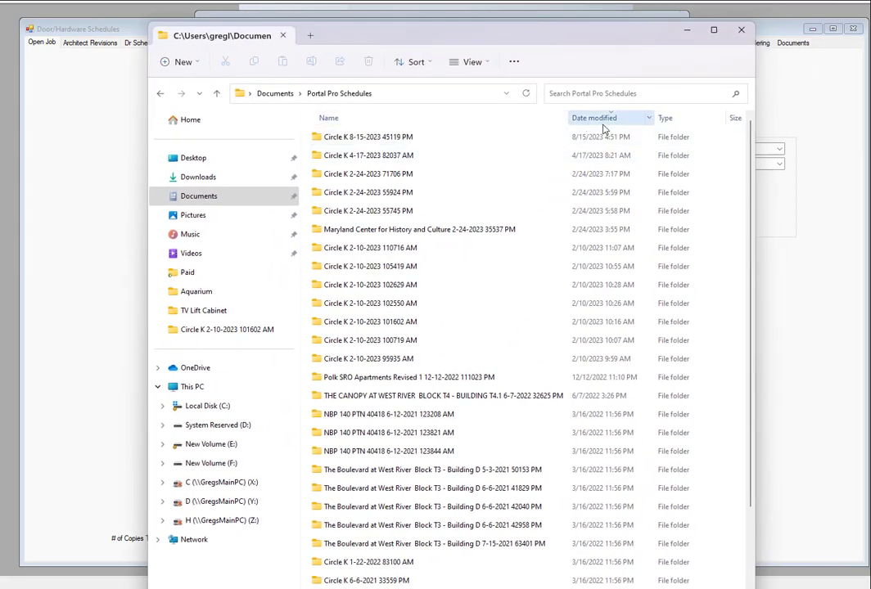
pyautogui.doubleClick(366, 140)
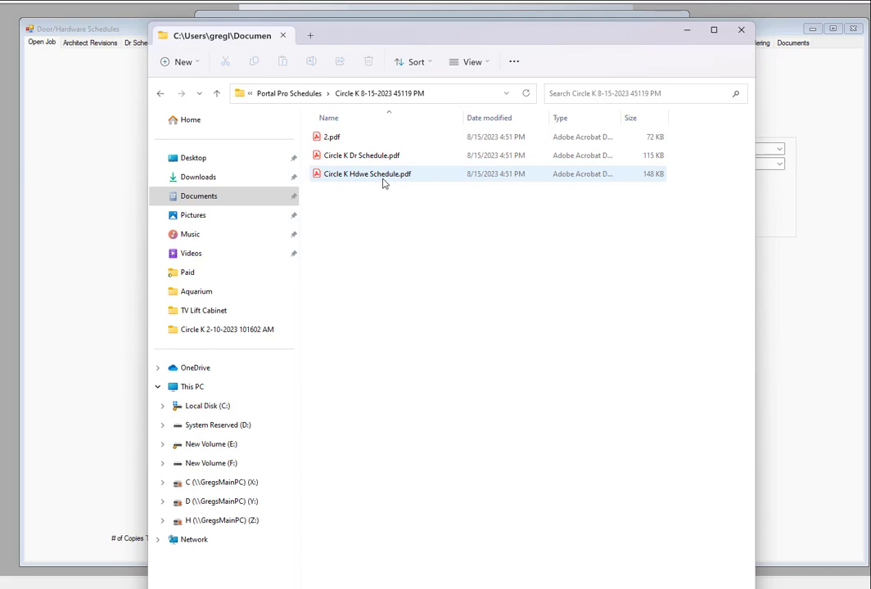
pyautogui.rightClick(334, 139)
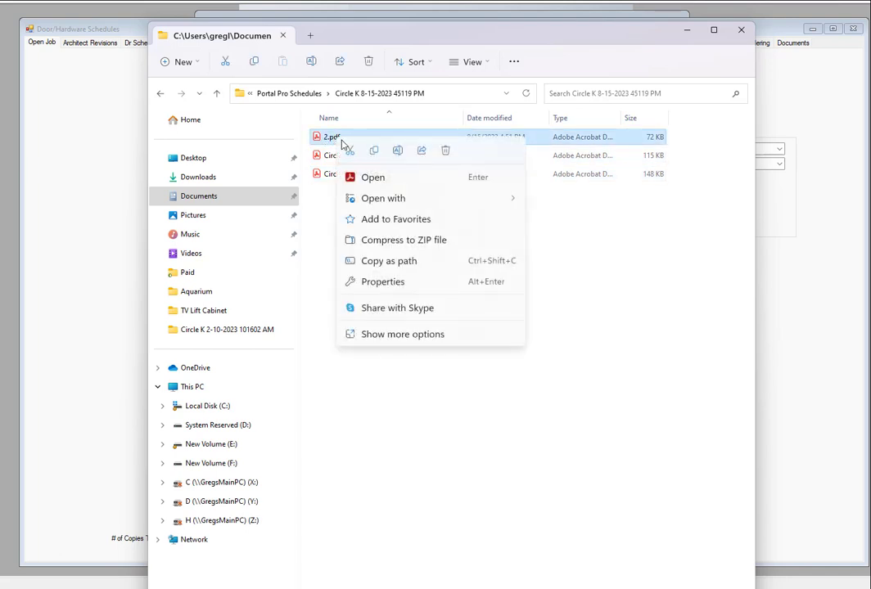
pyautogui.click(446, 153)
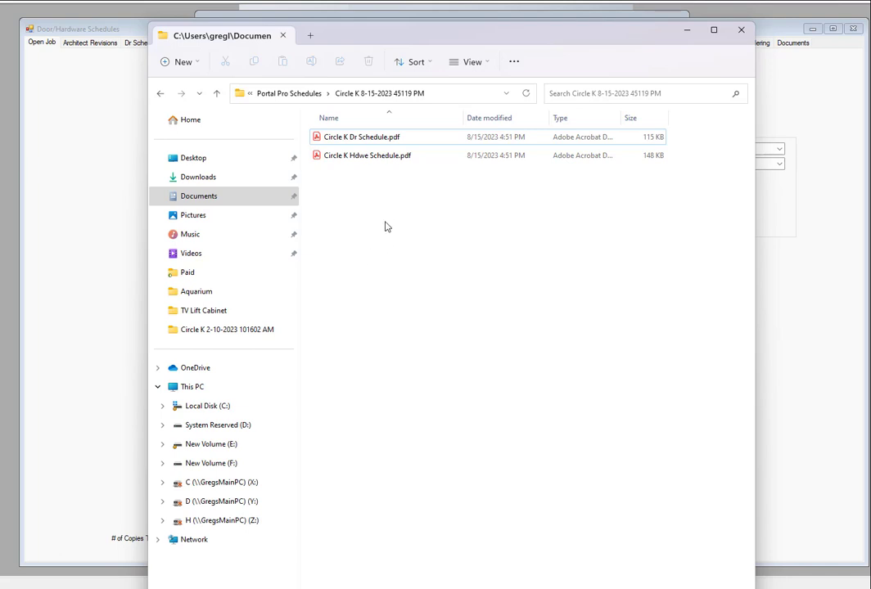
pyautogui.click(373, 137)
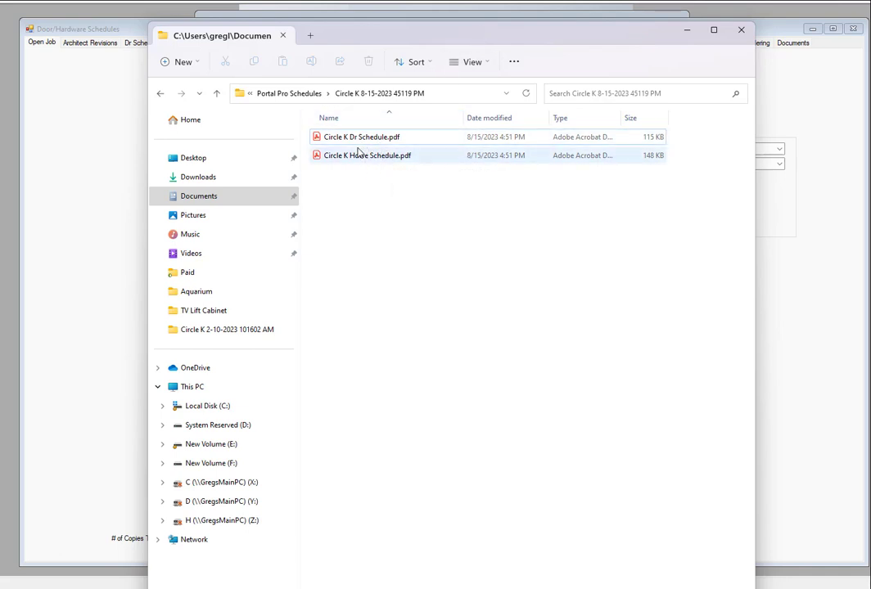
# - Open the DoorSchedule All-Circle K-Rev4 folder in Portal Pro Cutsheets, check its files, and move that window out of the way
pyautogui.moveTo(441, 40); pyautogui.dragTo(604, 33)
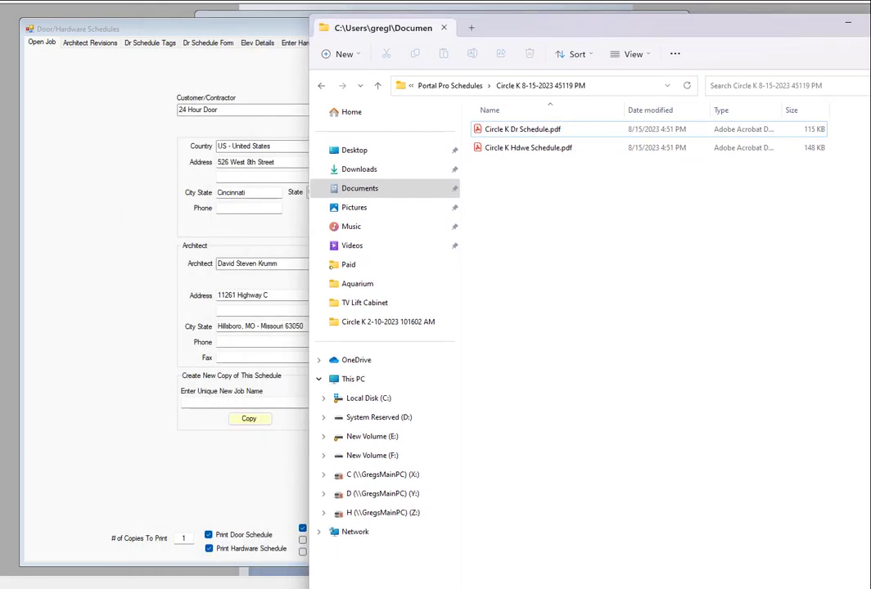
pyautogui.moveTo(870, 50); pyautogui.dragTo(449, 3)
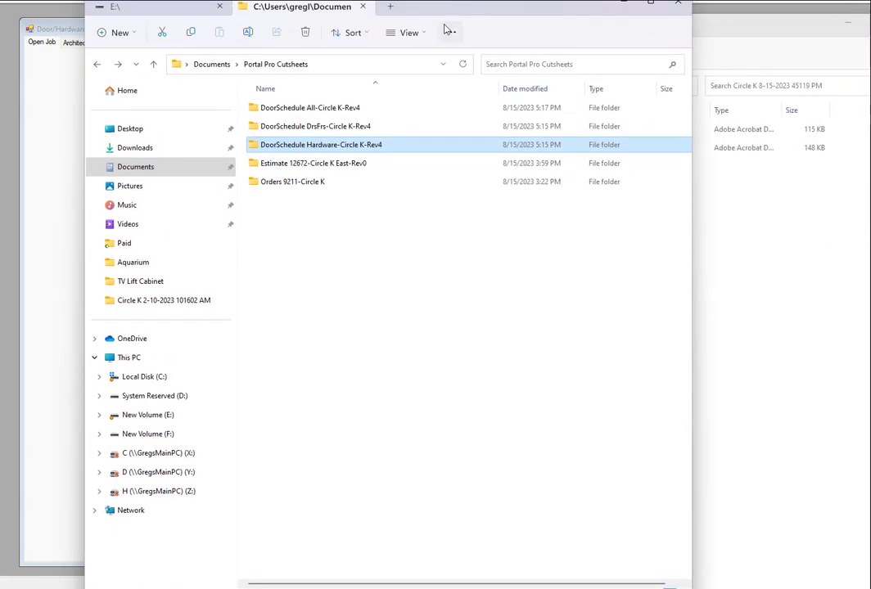
pyautogui.click(321, 111)
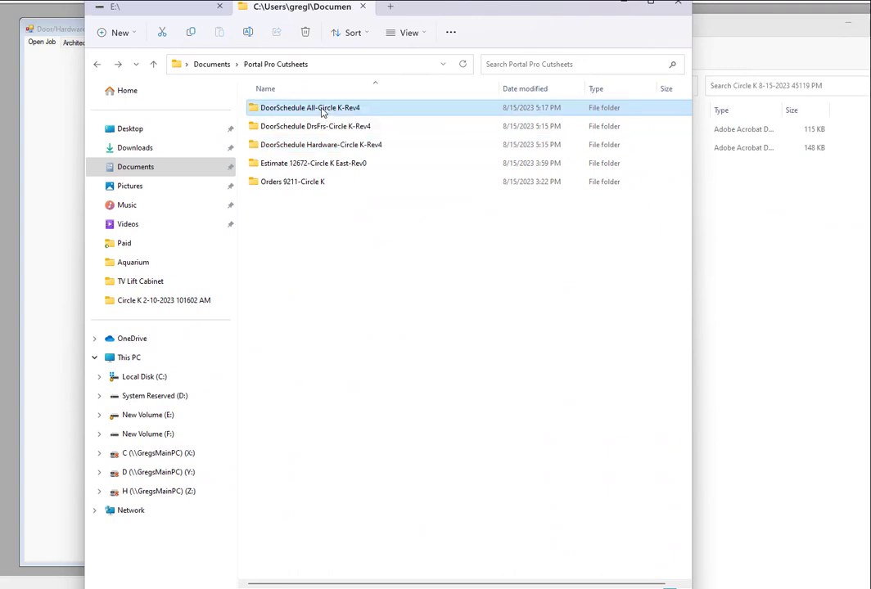
pyautogui.doubleClick(322, 111)
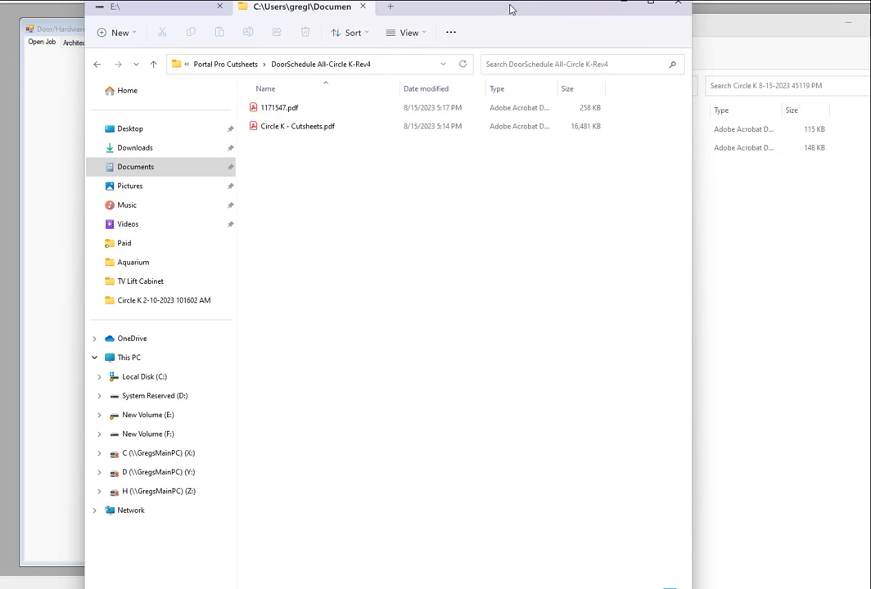
pyautogui.moveTo(506, 10); pyautogui.dragTo(867, 37)
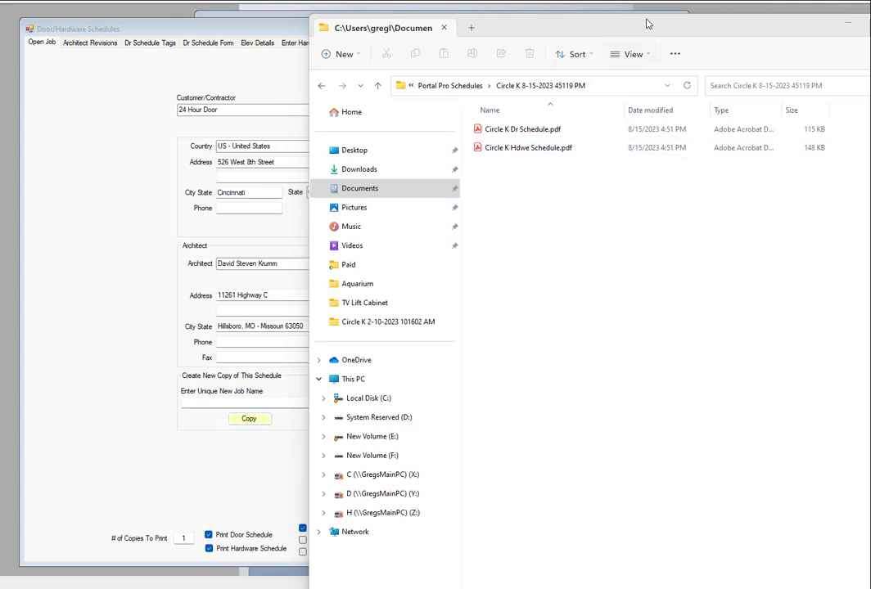
pyautogui.moveTo(644, 31); pyautogui.dragTo(610, 7)
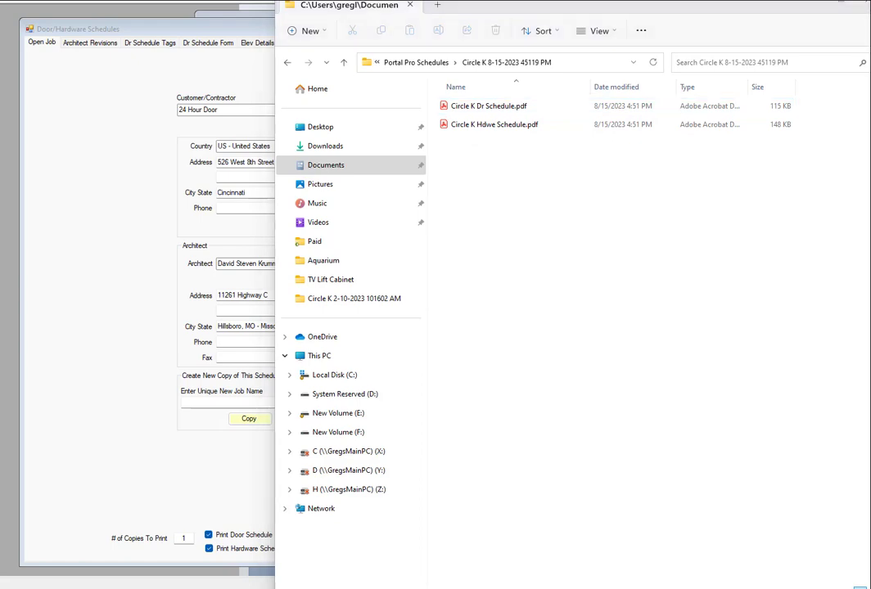
pyautogui.moveTo(869, 147); pyautogui.dragTo(654, 75)
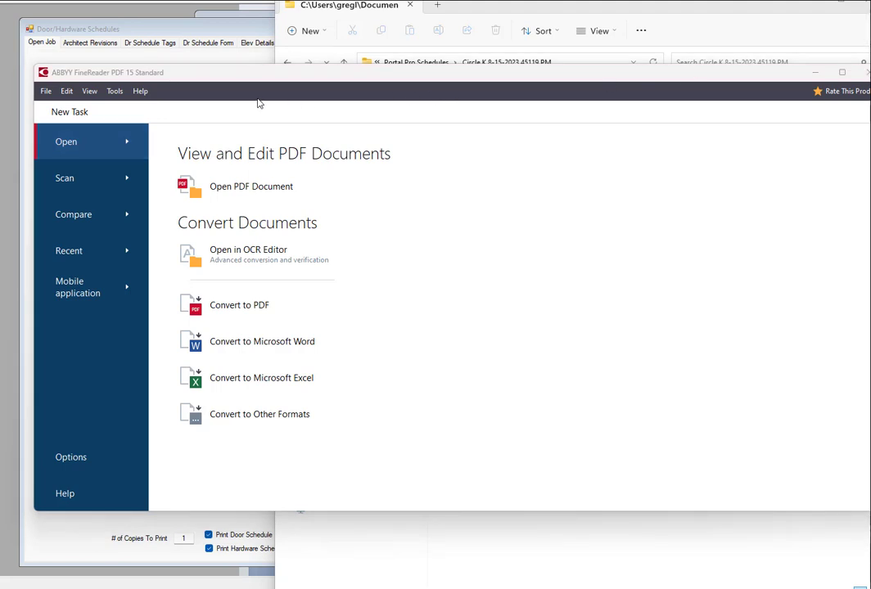
pyautogui.click(244, 188)
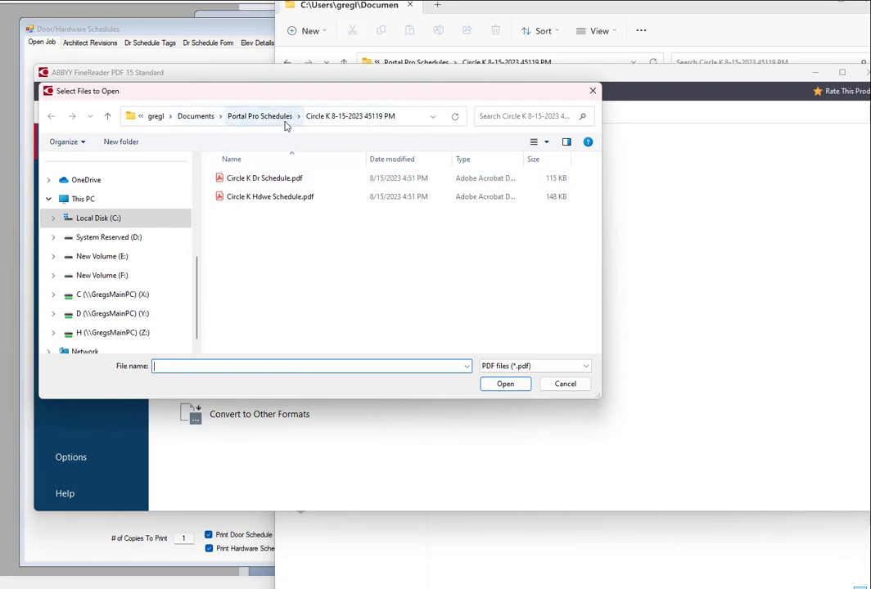
pyautogui.doubleClick(270, 179)
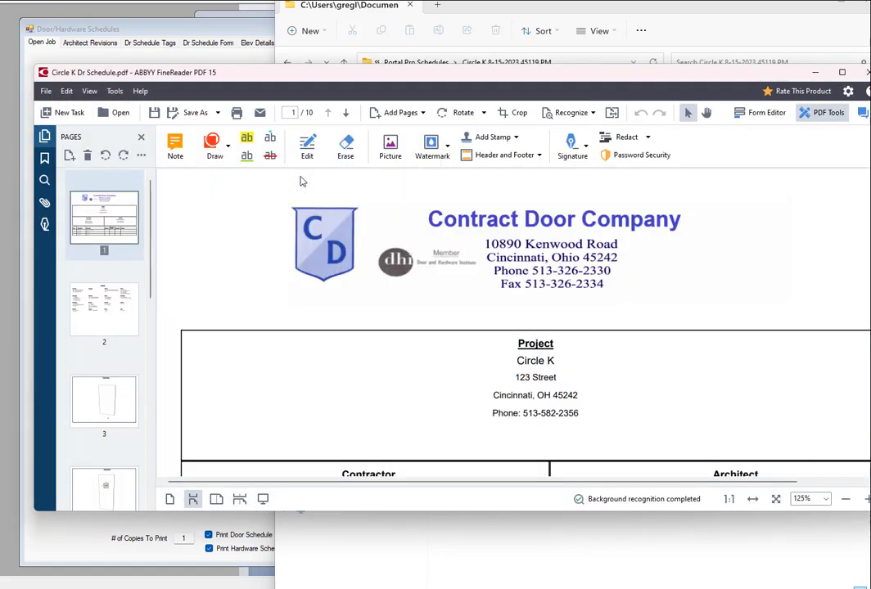
pyautogui.moveTo(151, 219); pyautogui.dragTo(156, 169)
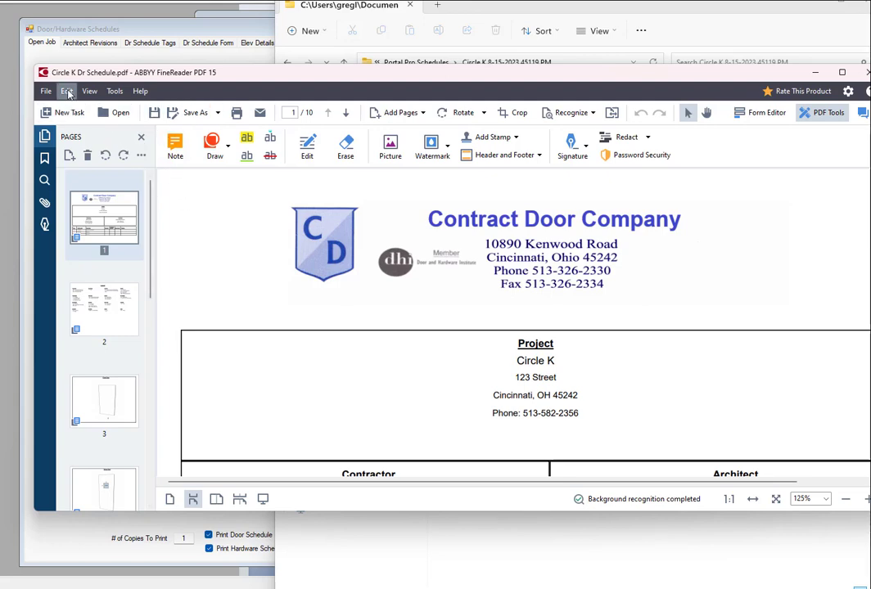
pyautogui.click(67, 91)
pyautogui.moveTo(103, 277)
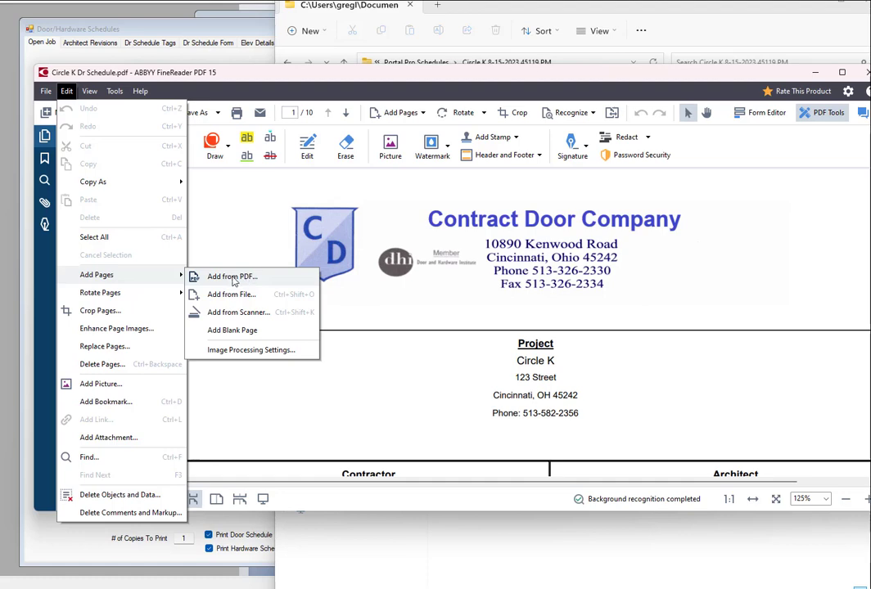
pyautogui.click(231, 277)
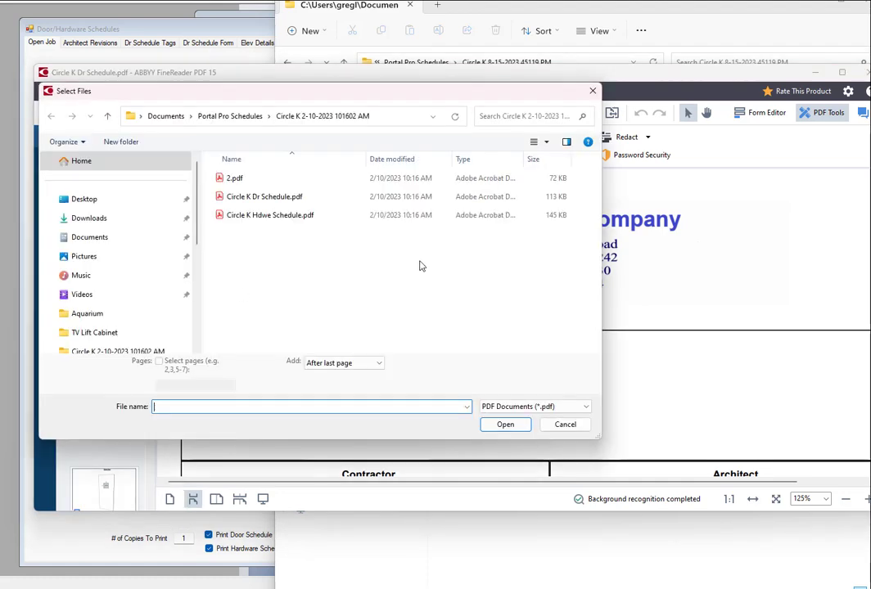
pyautogui.click(227, 119)
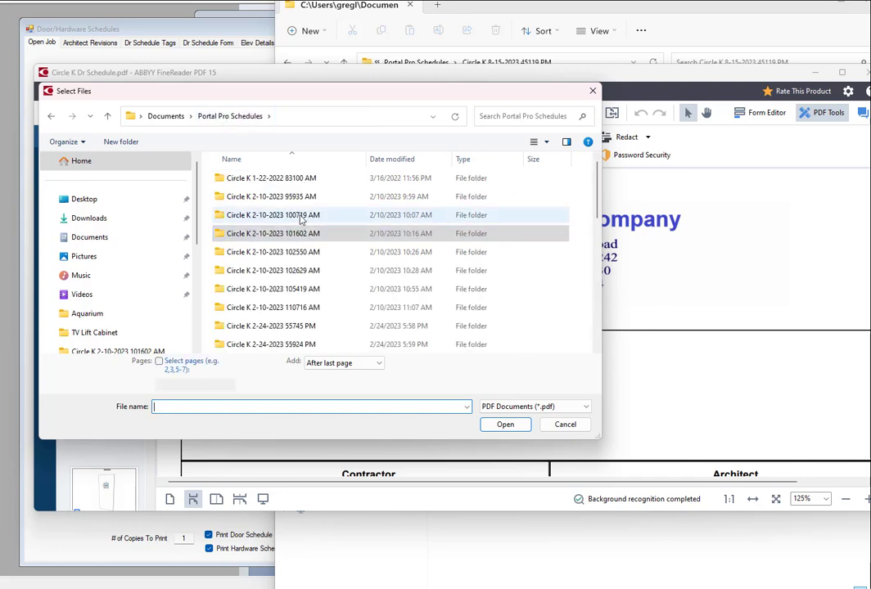
pyautogui.scroll(-2, 283, 204)
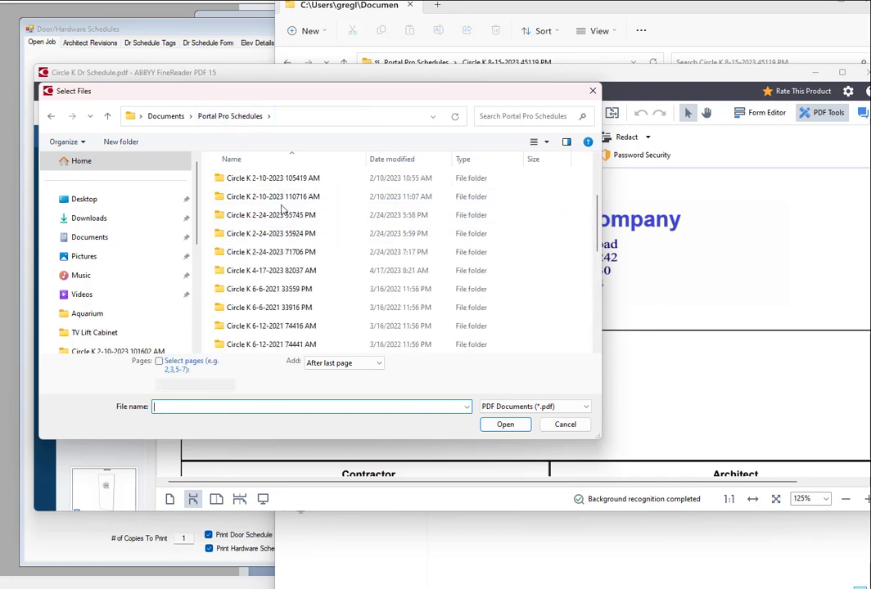
pyautogui.scroll(-2, 282, 209)
pyautogui.click(272, 254)
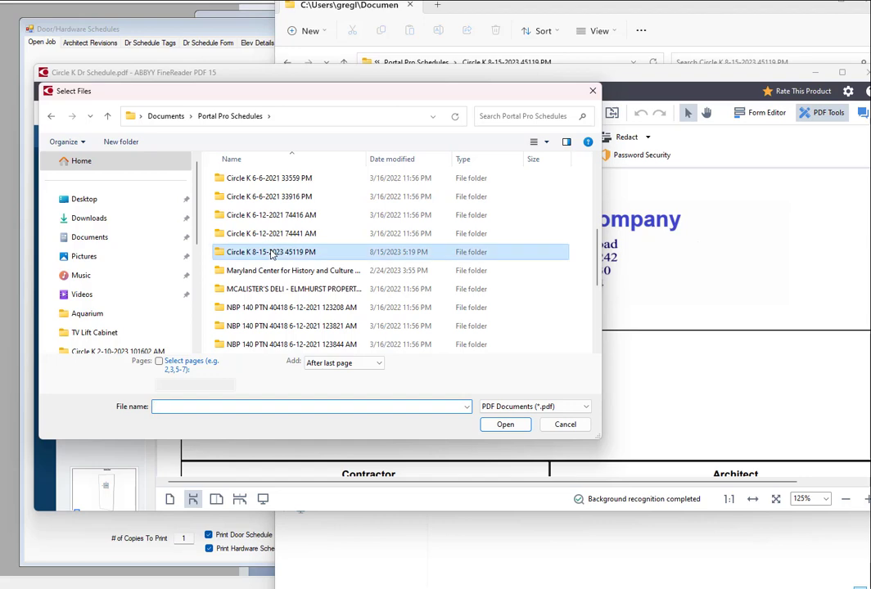
pyautogui.doubleClick(272, 254)
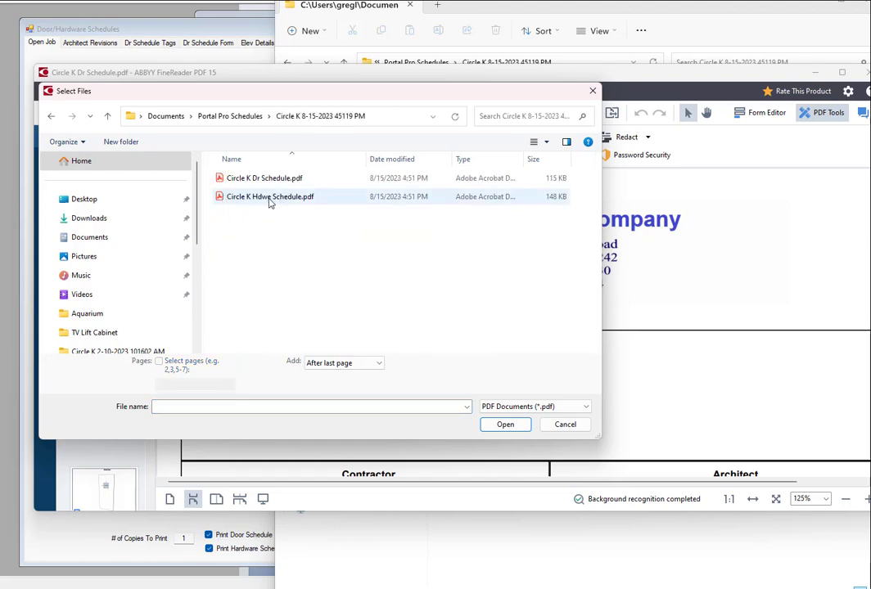
pyautogui.doubleClick(270, 198)
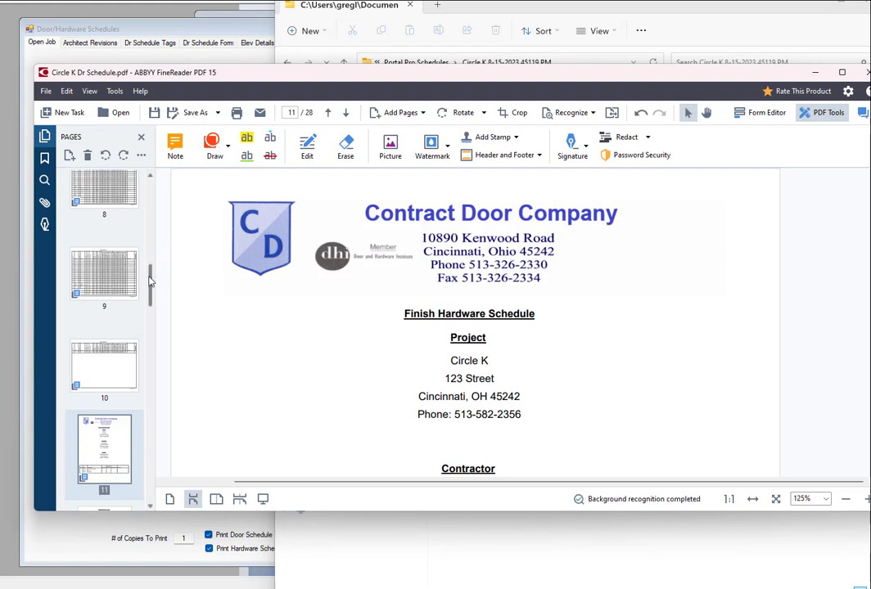
# - Add Circle K - Cutsheets.pdf from Portal Pro Cutsheets, DoorSchedule All-Circle K-Rev4 folder, after the combined schedules' last page
pyautogui.moveTo(149, 281); pyautogui.dragTo(180, 195)
pyautogui.scroll(2, 652, 239)
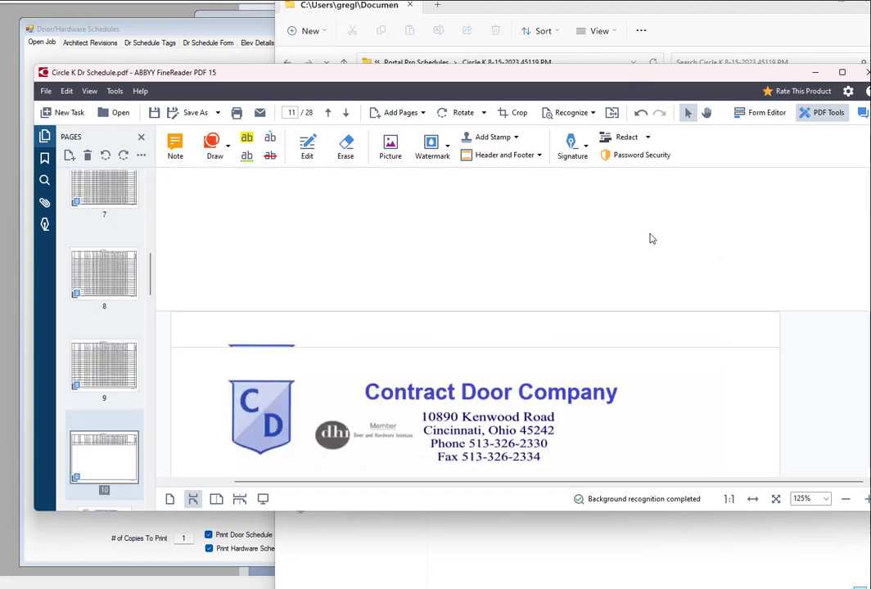
pyautogui.scroll(10, 652, 239)
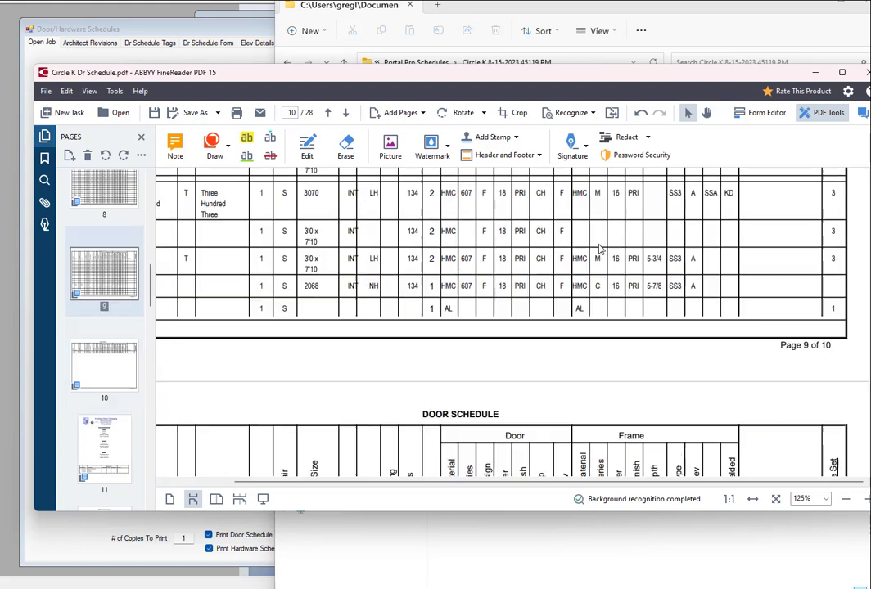
pyautogui.scroll(3, 600, 250)
pyautogui.scroll(-4, 339, 259)
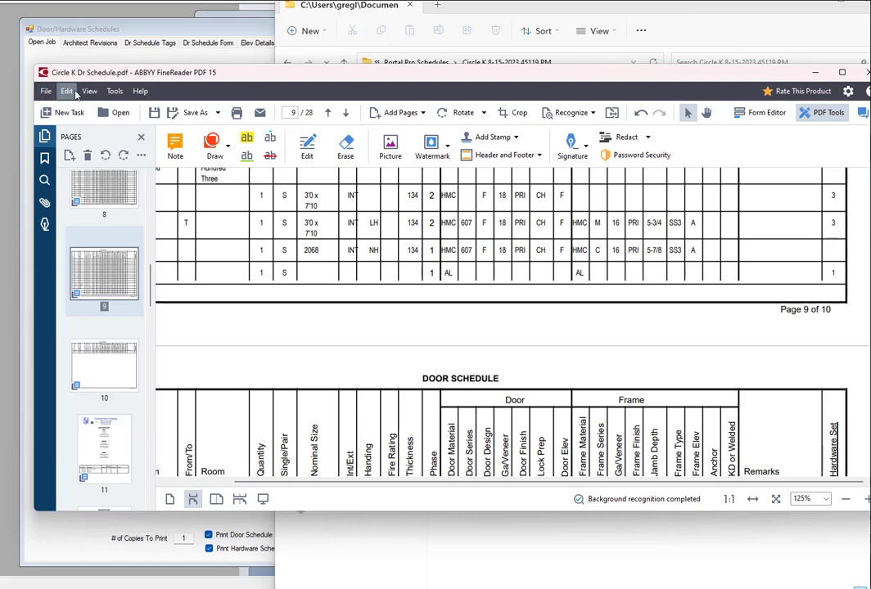
pyautogui.click(66, 92)
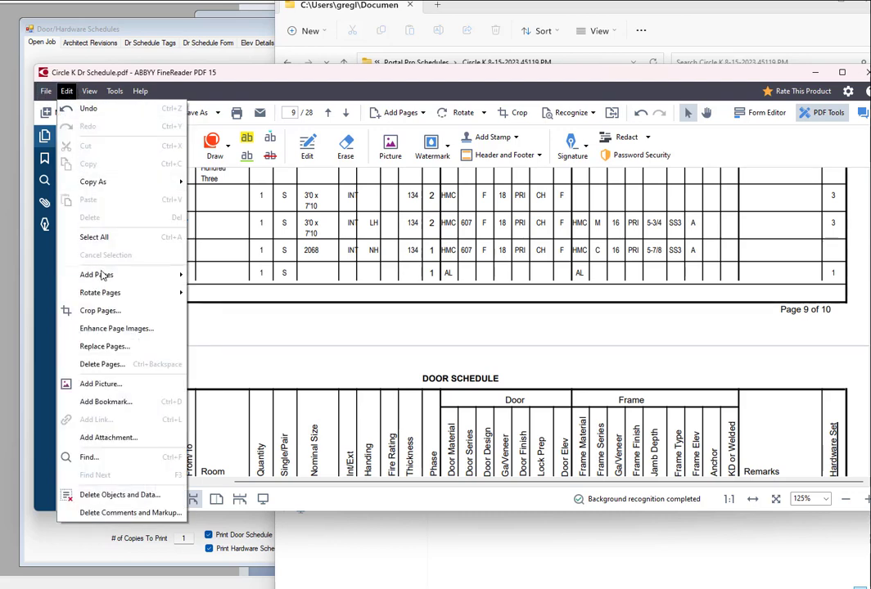
pyautogui.moveTo(131, 275)
pyautogui.click(246, 283)
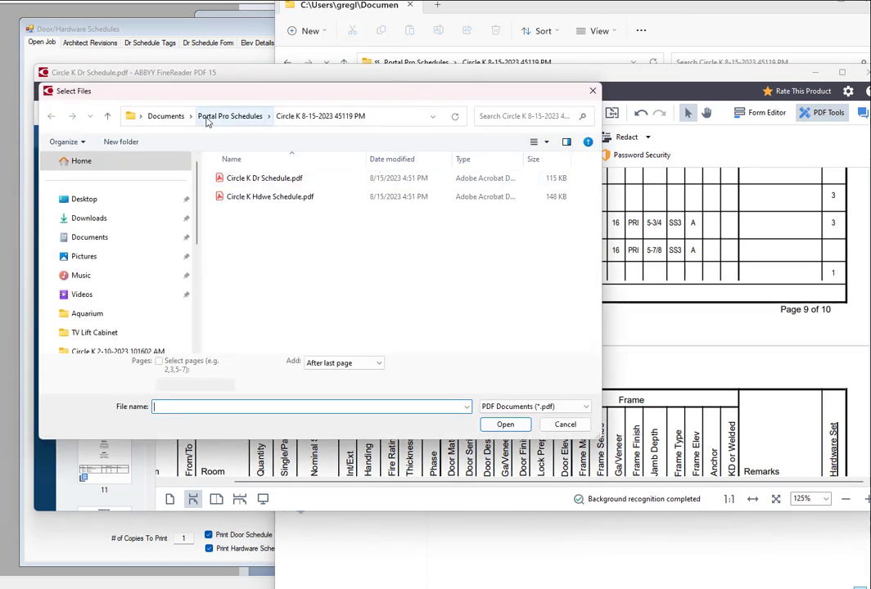
pyautogui.click(167, 117)
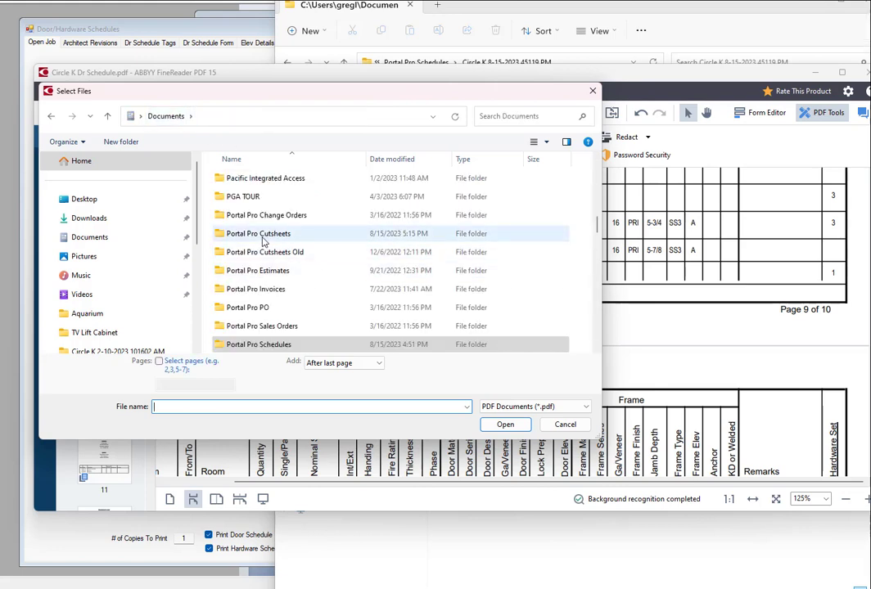
pyautogui.doubleClick(281, 238)
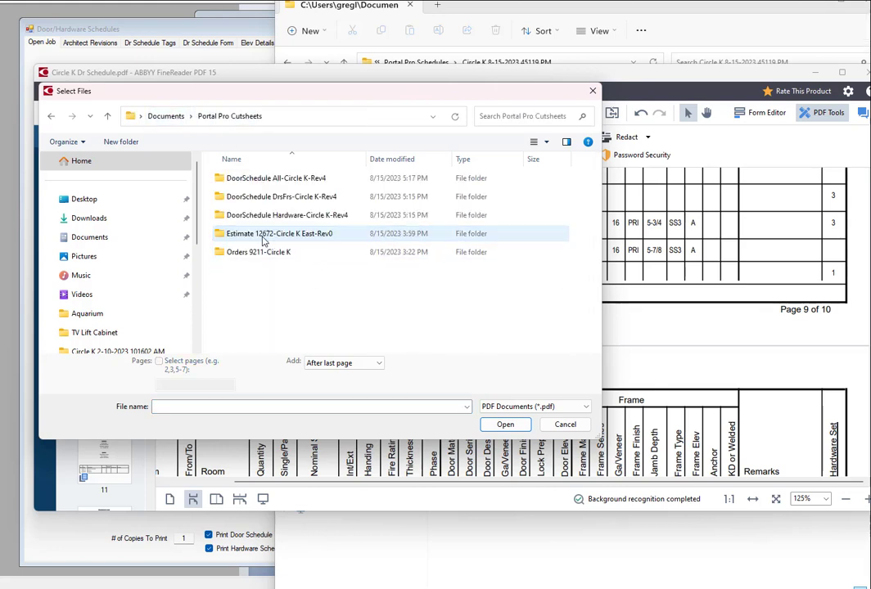
pyautogui.doubleClick(274, 179)
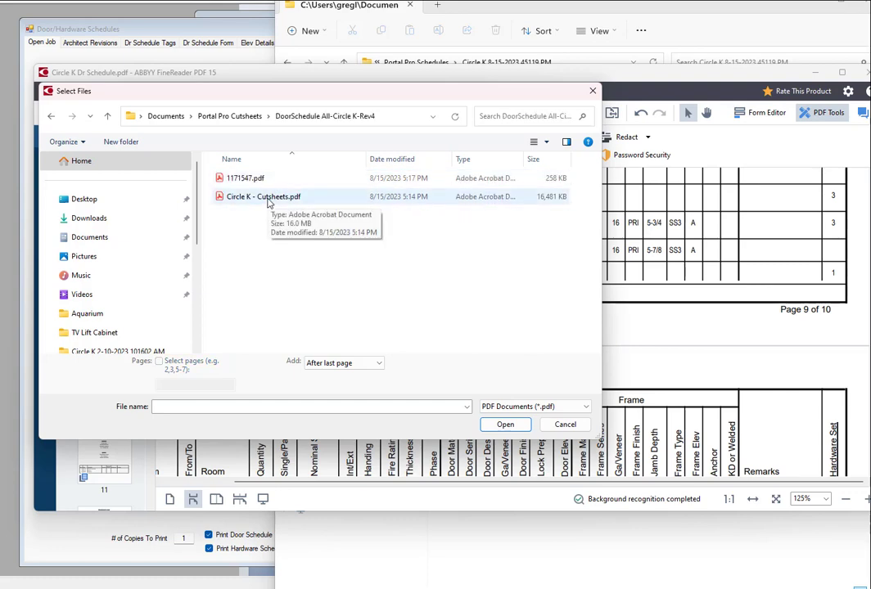
pyautogui.doubleClick(267, 201)
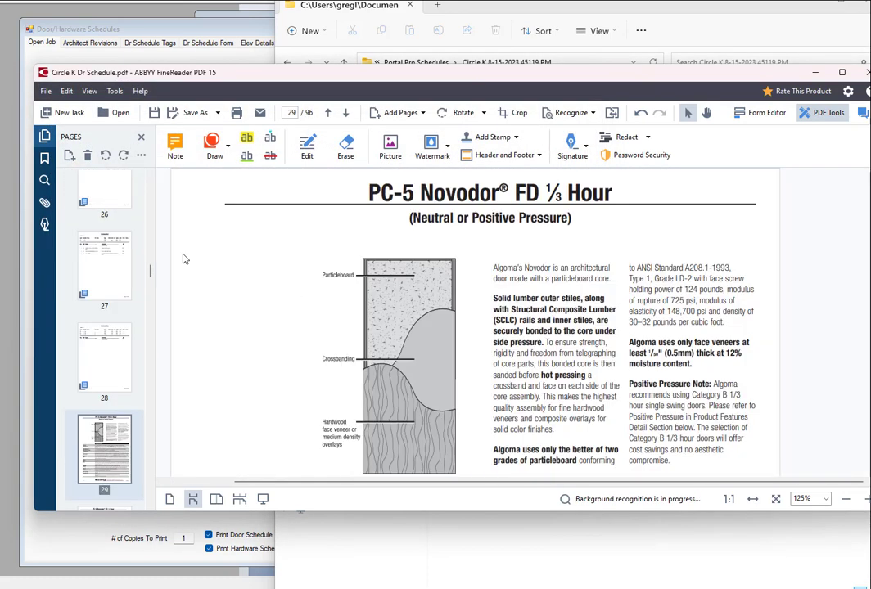
# - Start saving the combined document as a PDF, cancel the save, and close FineReader without keeping the changes
pyautogui.moveTo(151, 274); pyautogui.dragTo(164, 491)
pyautogui.scroll(-3, 413, 344)
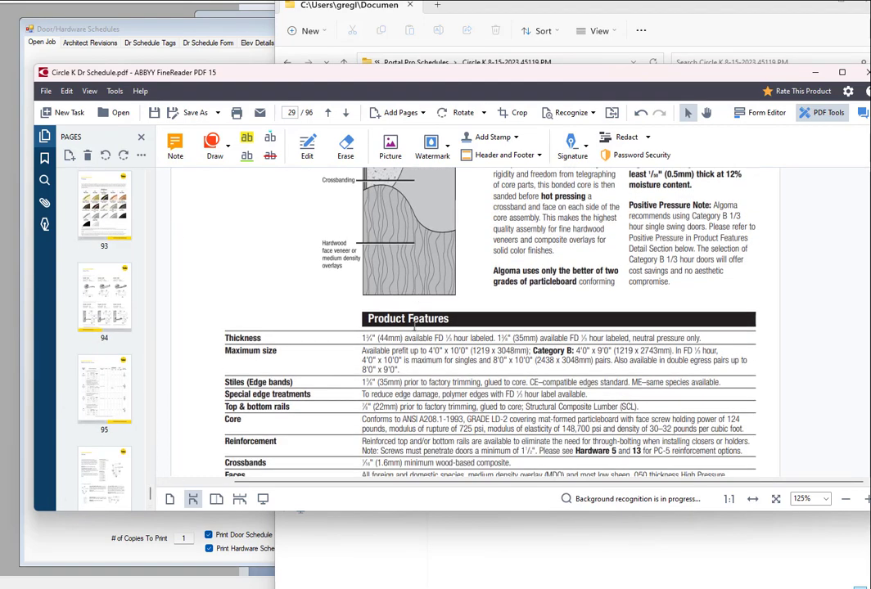
pyautogui.scroll(6, 415, 311)
pyautogui.scroll(10, 421, 315)
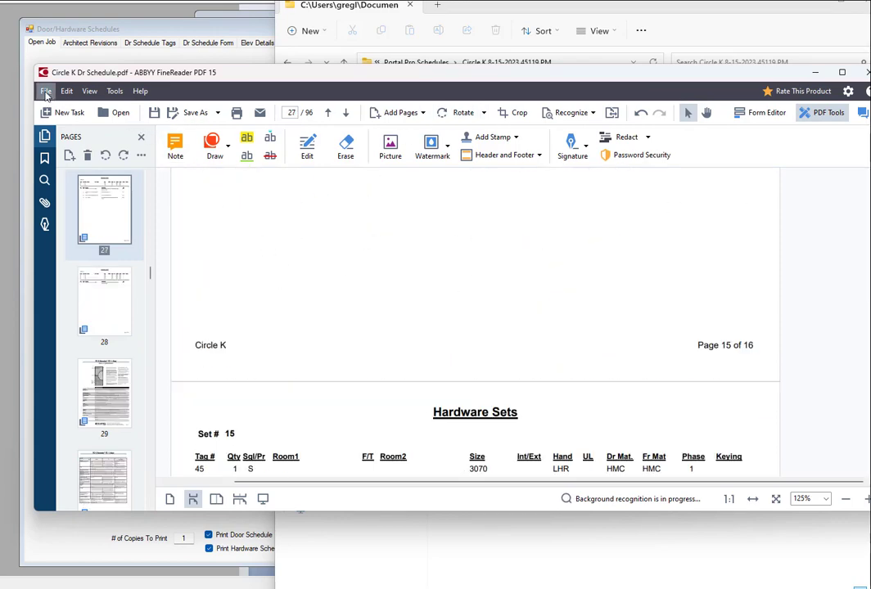
pyautogui.click(46, 92)
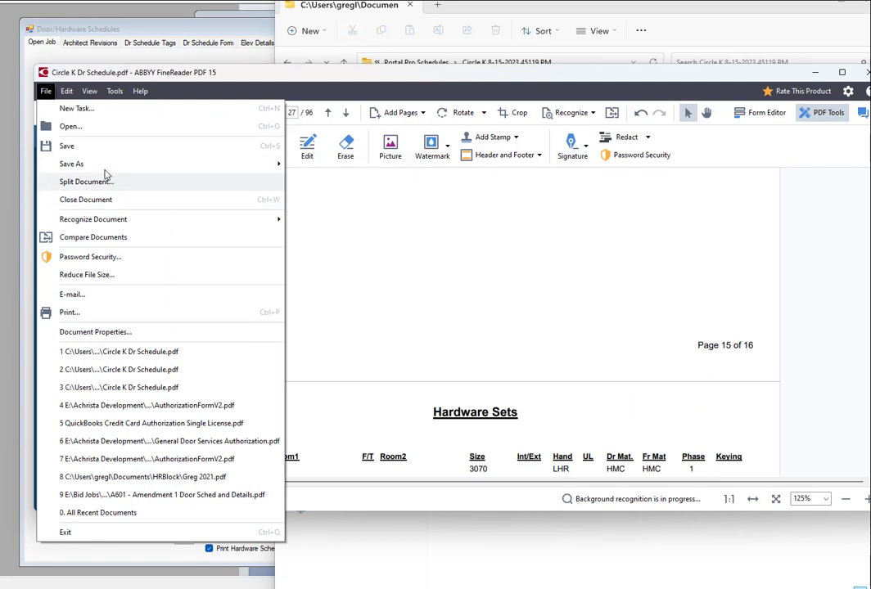
pyautogui.moveTo(90, 169)
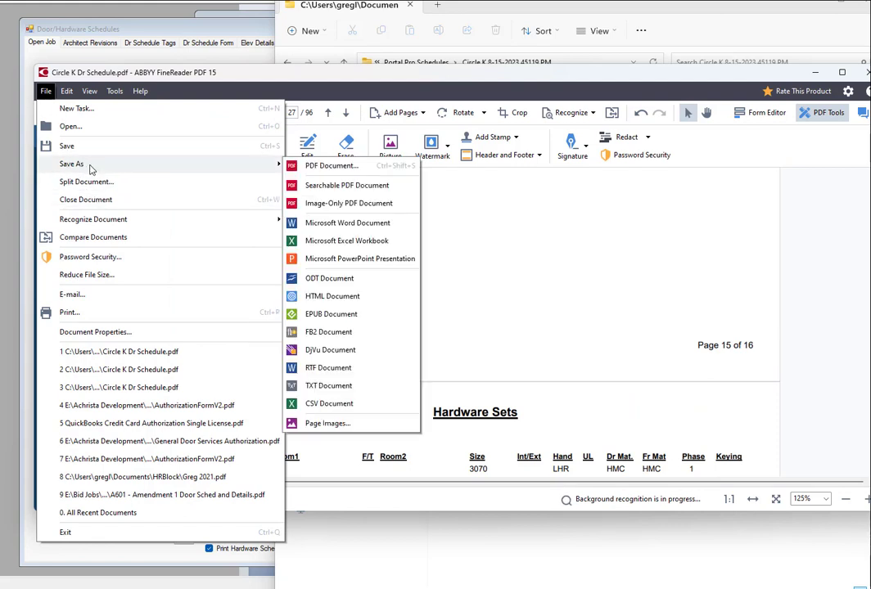
pyautogui.click(342, 167)
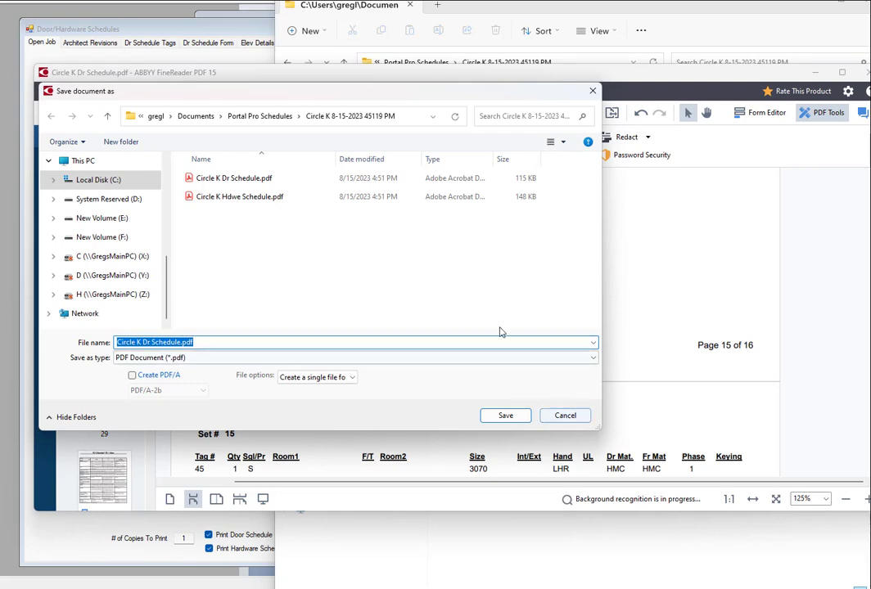
pyautogui.click(565, 417)
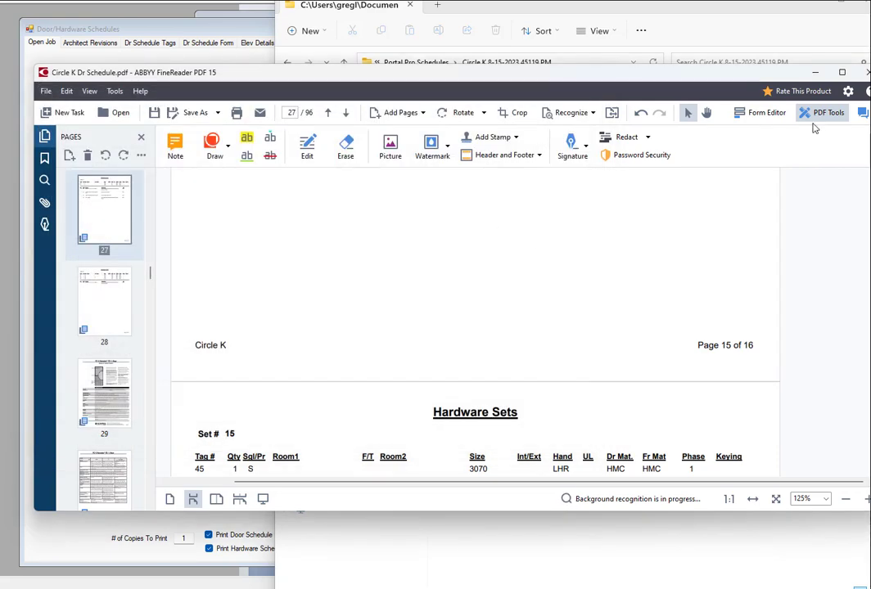
pyautogui.click(866, 72)
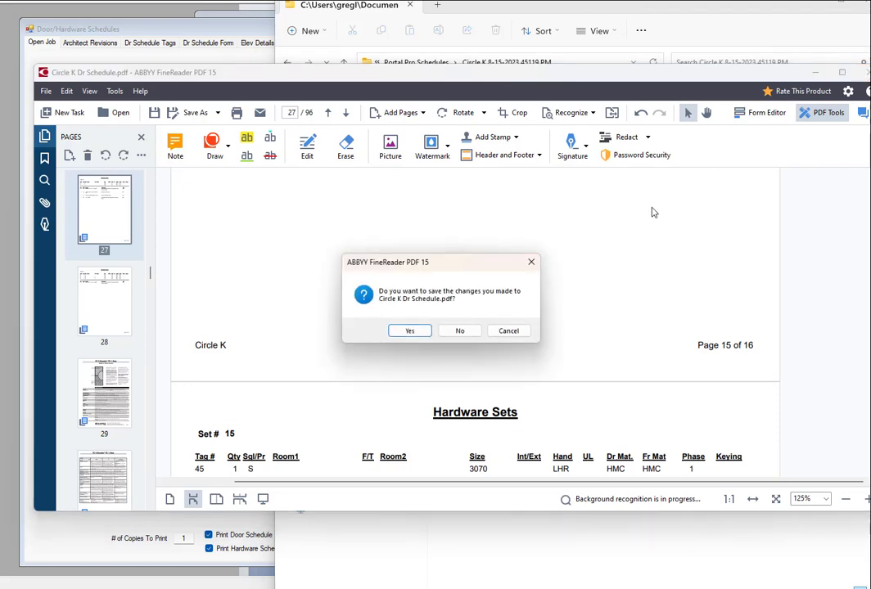
pyautogui.click(460, 331)
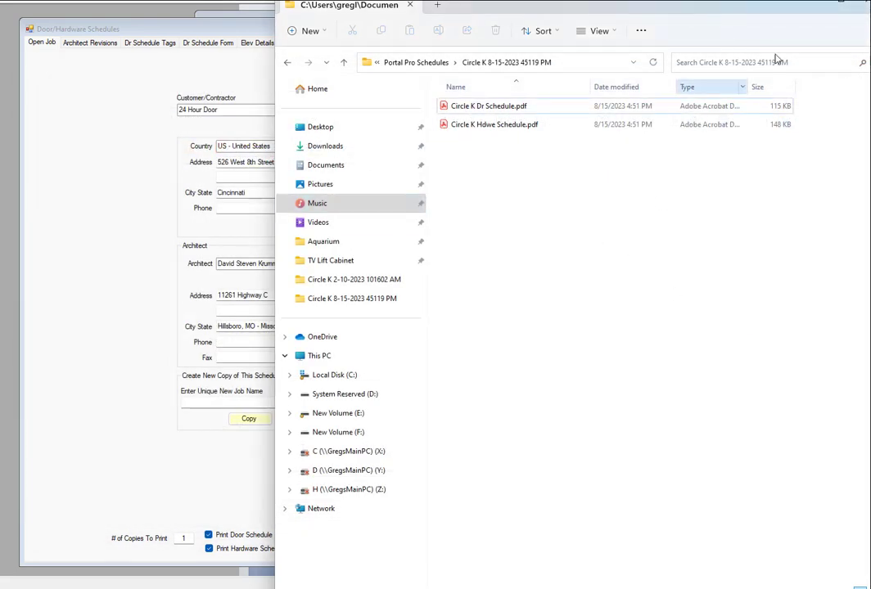
# - Minimize File Explorer and the Door/Hardware Schedules window, and open the Circle K order for 24 Hour Door from the open orders
pyautogui.click(814, 6)
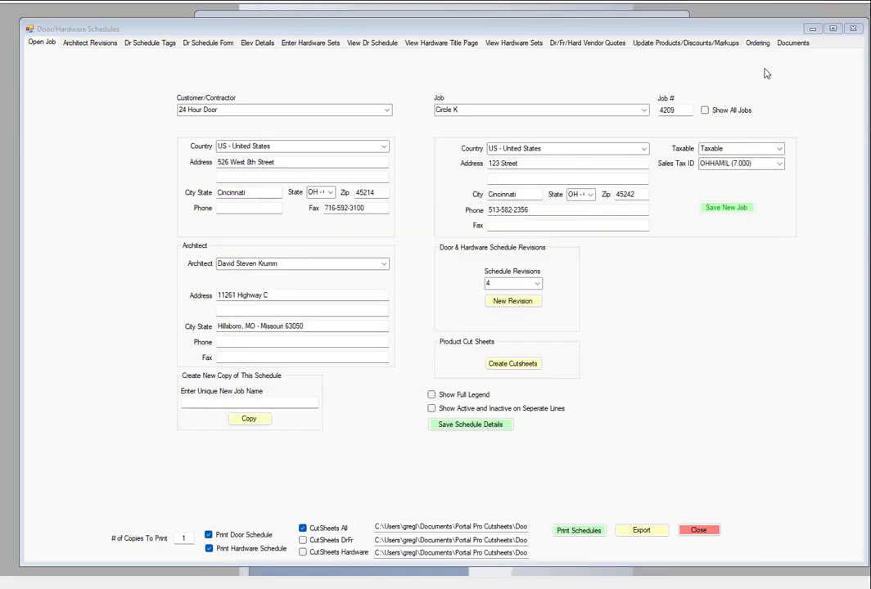
pyautogui.click(812, 30)
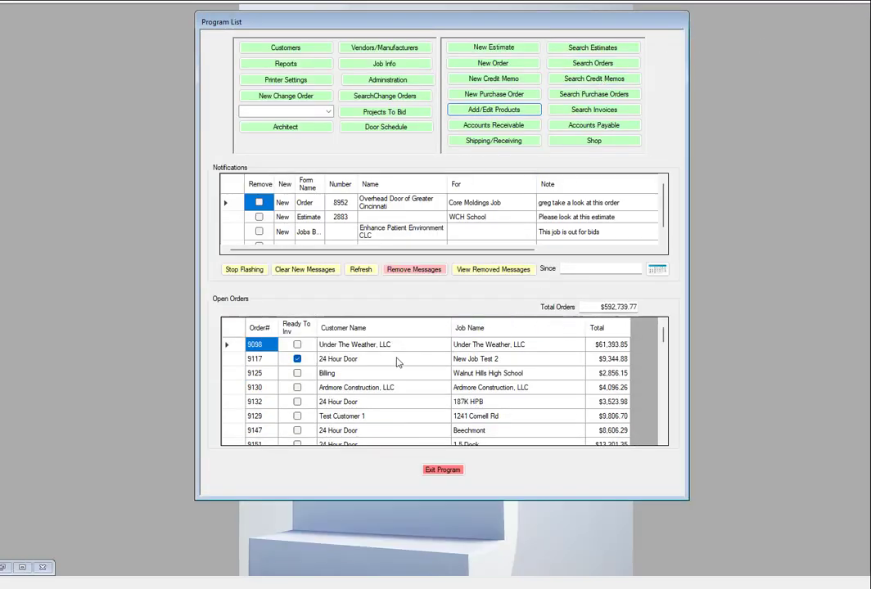
pyautogui.scroll(-10, 342, 352)
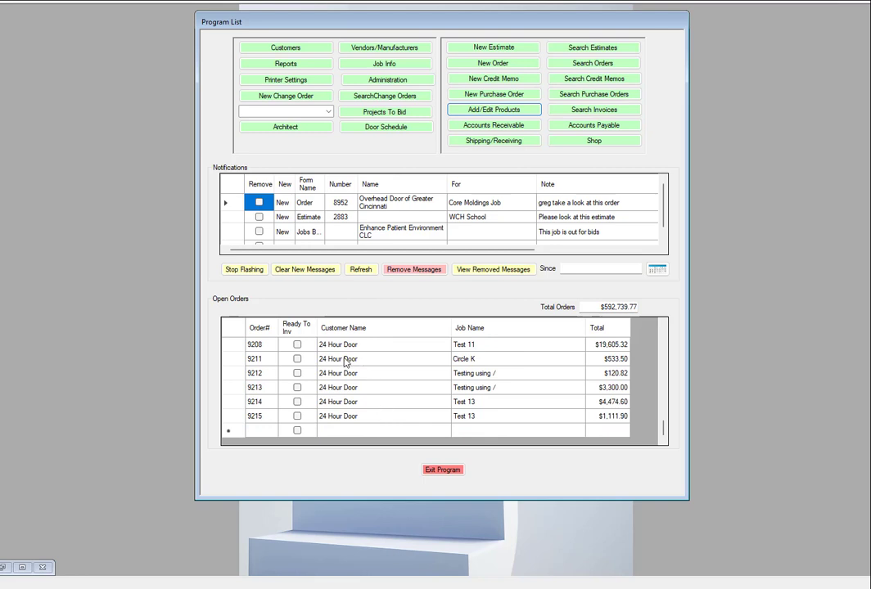
pyautogui.click(345, 361)
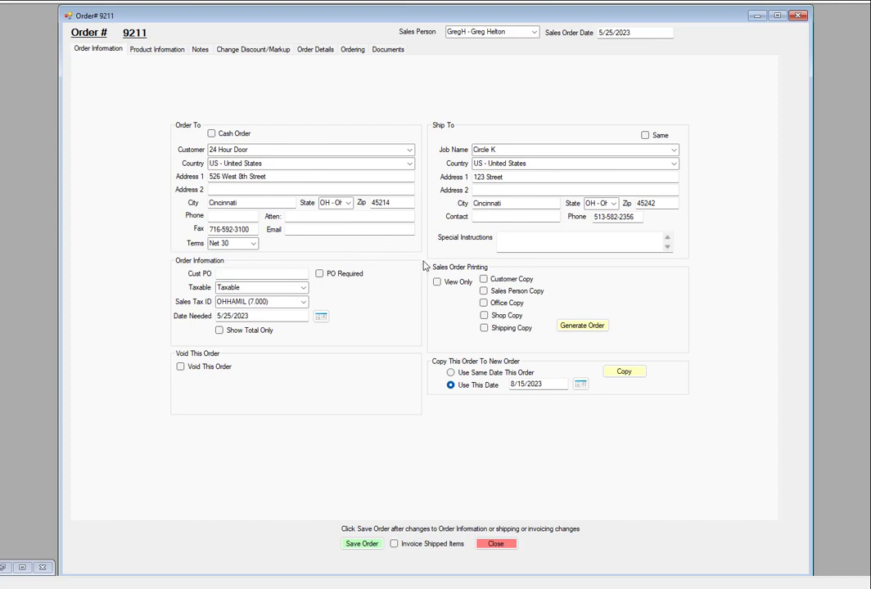
# - Load the cut sheets for the Circle K order's products, review the list, and close both the cut sheets window and the order
pyautogui.click(165, 52)
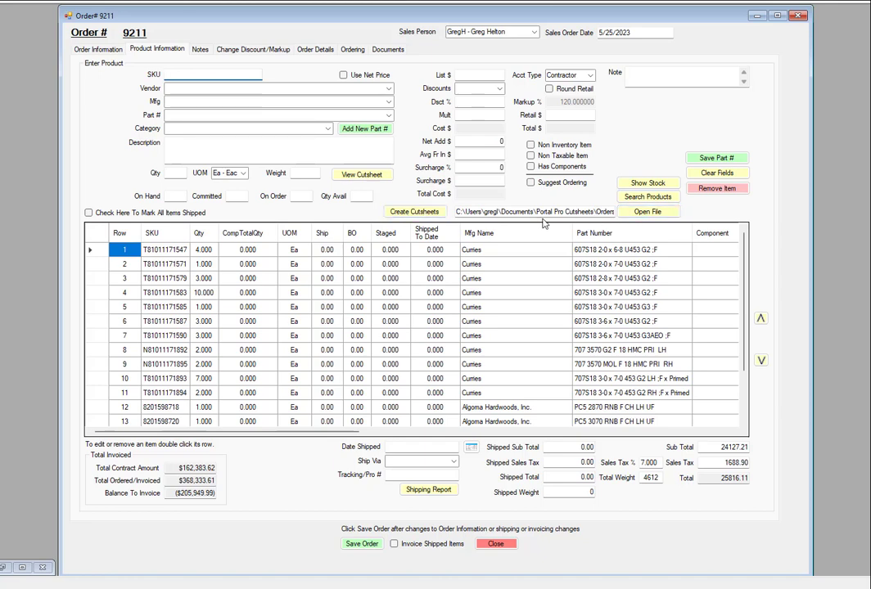
pyautogui.click(416, 212)
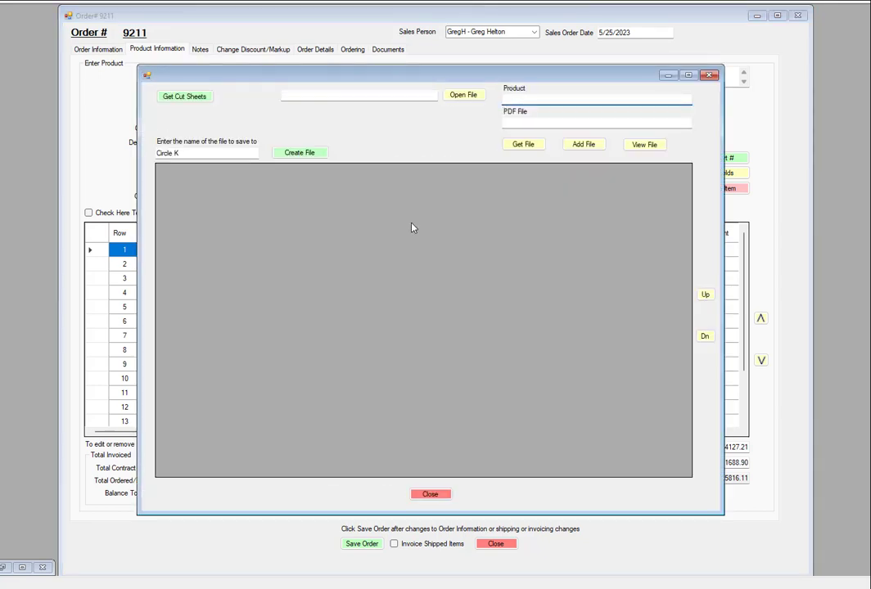
pyautogui.click(188, 96)
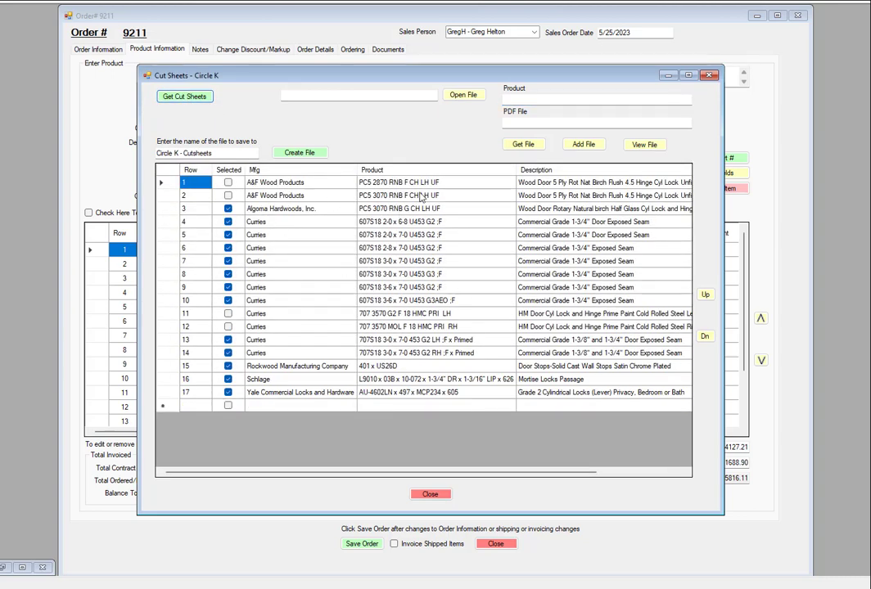
pyautogui.click(711, 76)
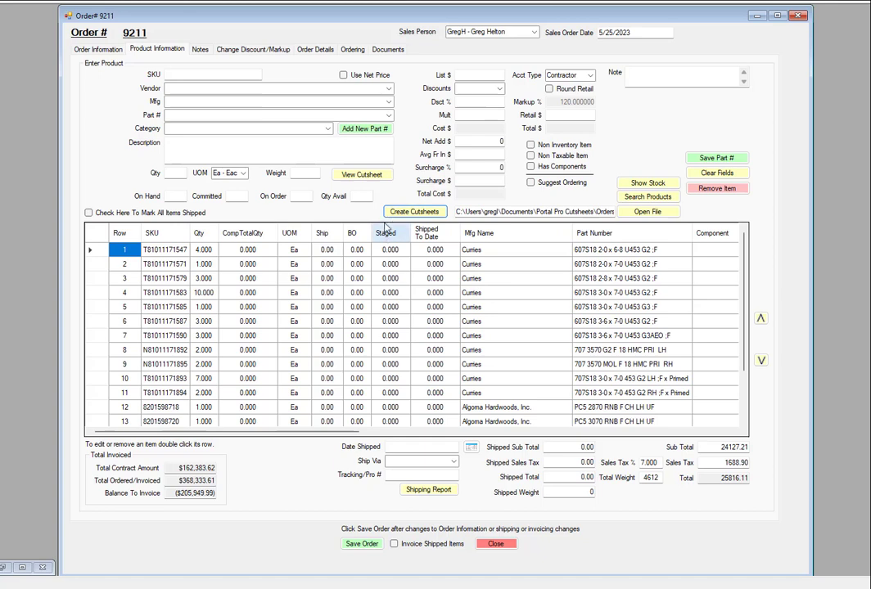
pyautogui.click(798, 17)
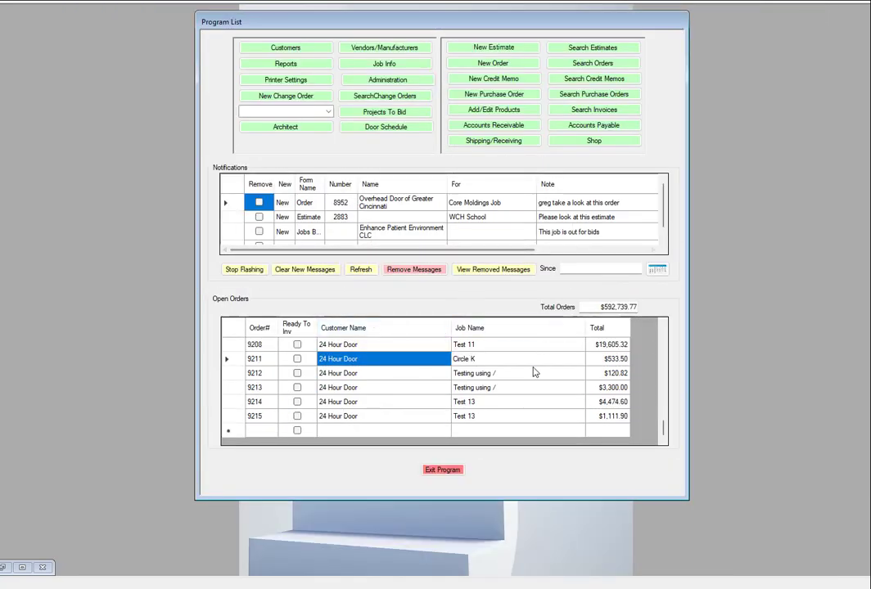